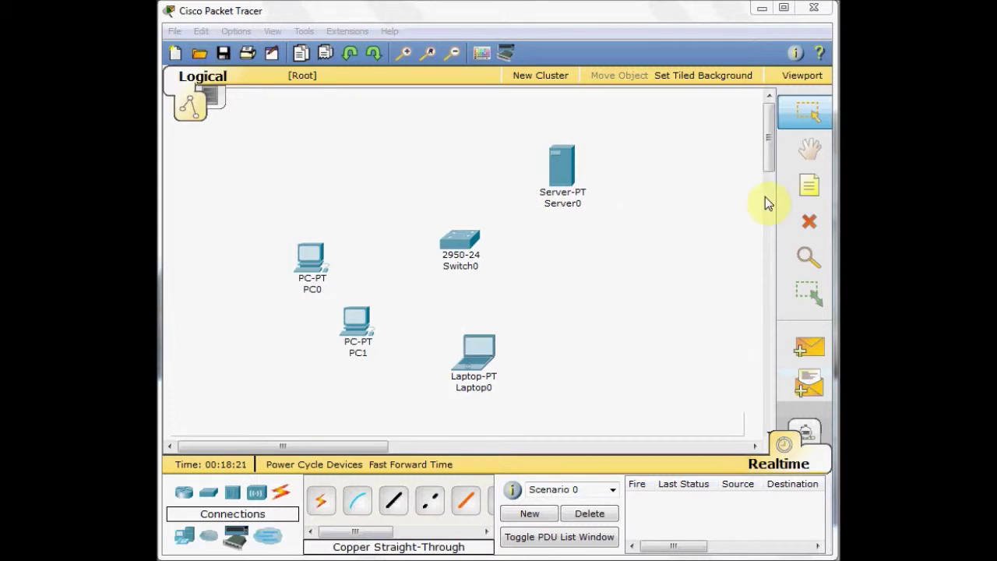
Add a 'DHCP Server' text note above Server0 and nudge it so it is centred.
left_click(809, 186)
left_click(542, 126)
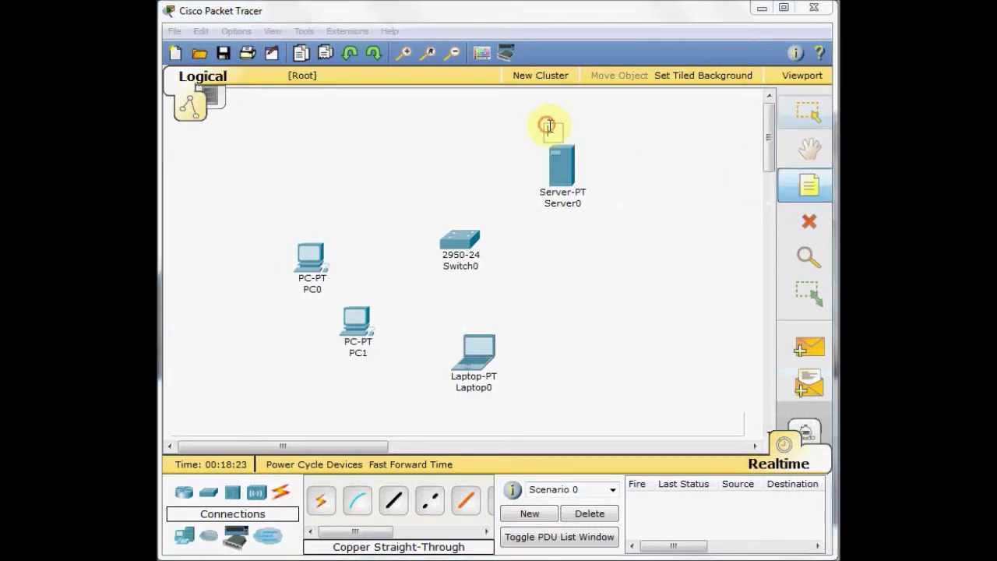
type("DHCP")
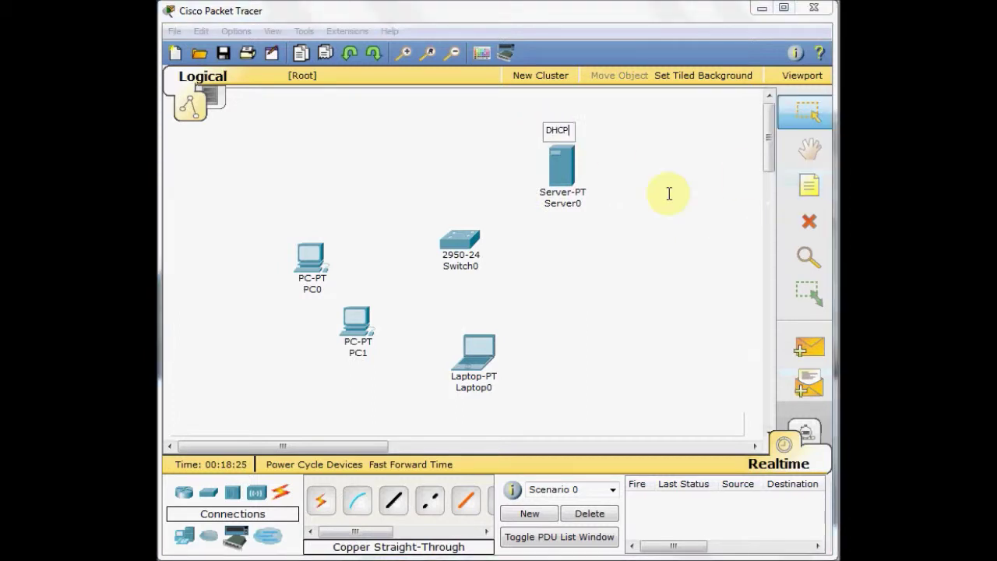
type(" Server")
left_click(667, 193)
left_click(569, 130)
left_click_drag(589, 132, 575, 131)
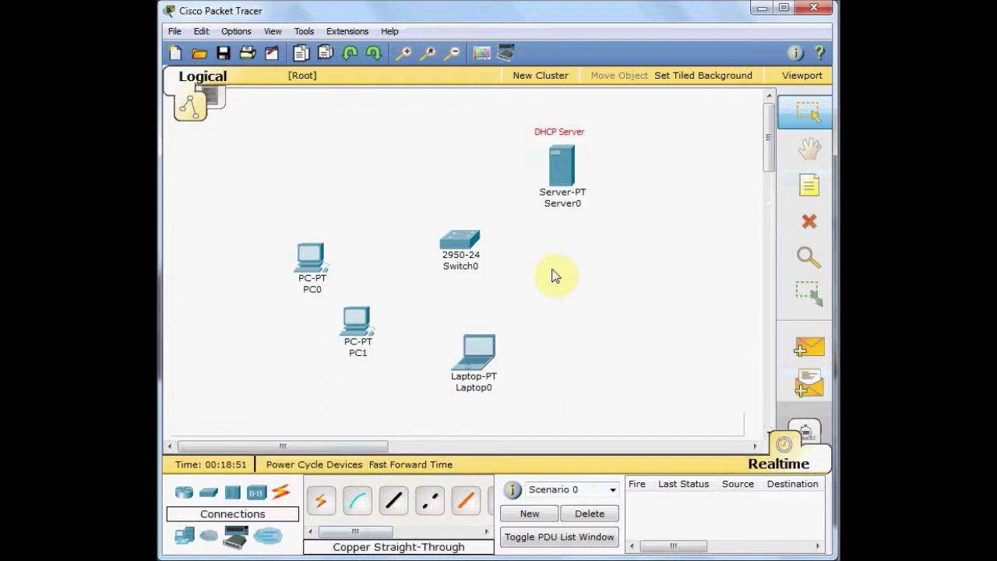
Cable Server0's FastEthernet port to Switch0 FastEthernet0/2 with copper straight-through.
left_click(395, 505)
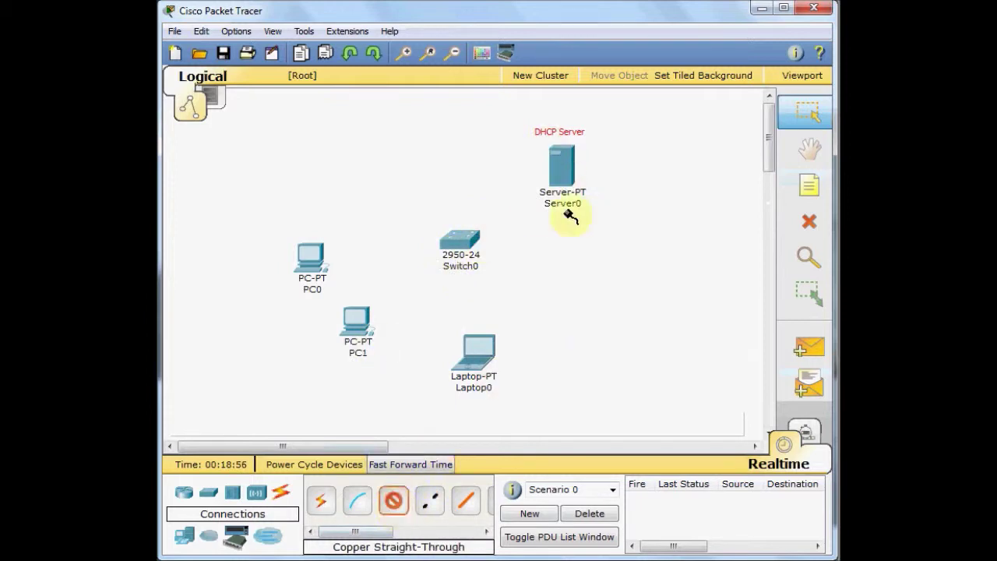
left_click(562, 173)
left_click(578, 158)
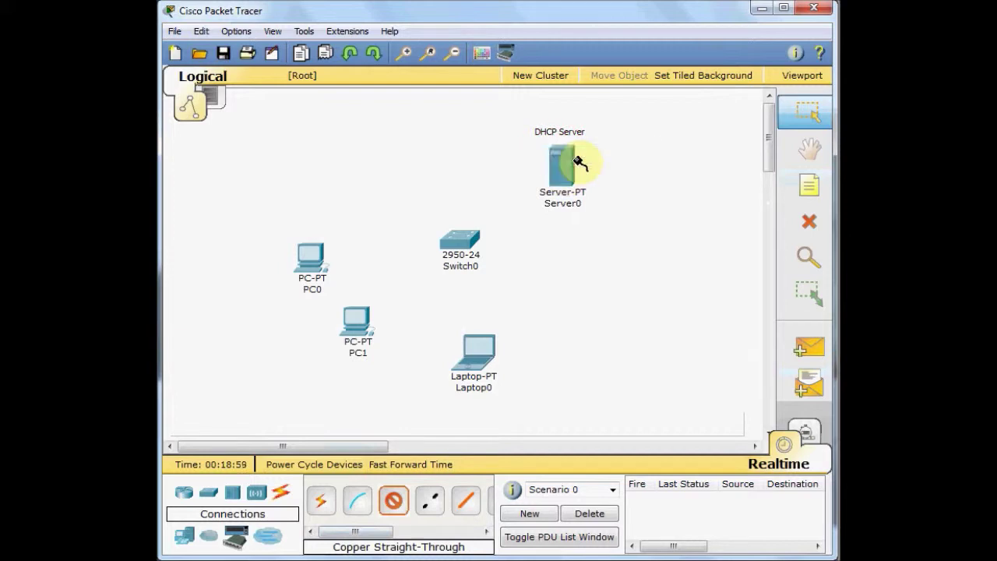
left_click(466, 237)
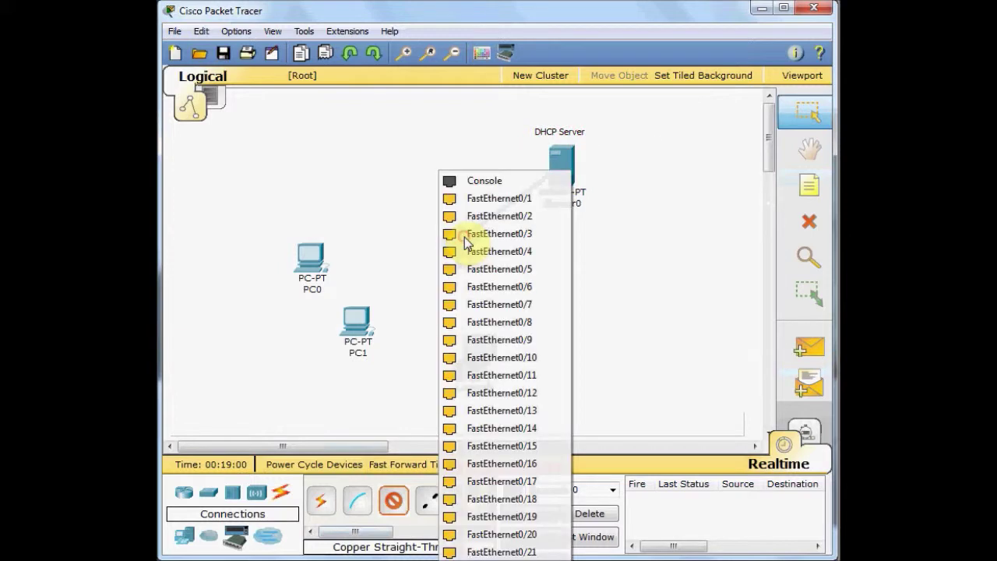
left_click(503, 219)
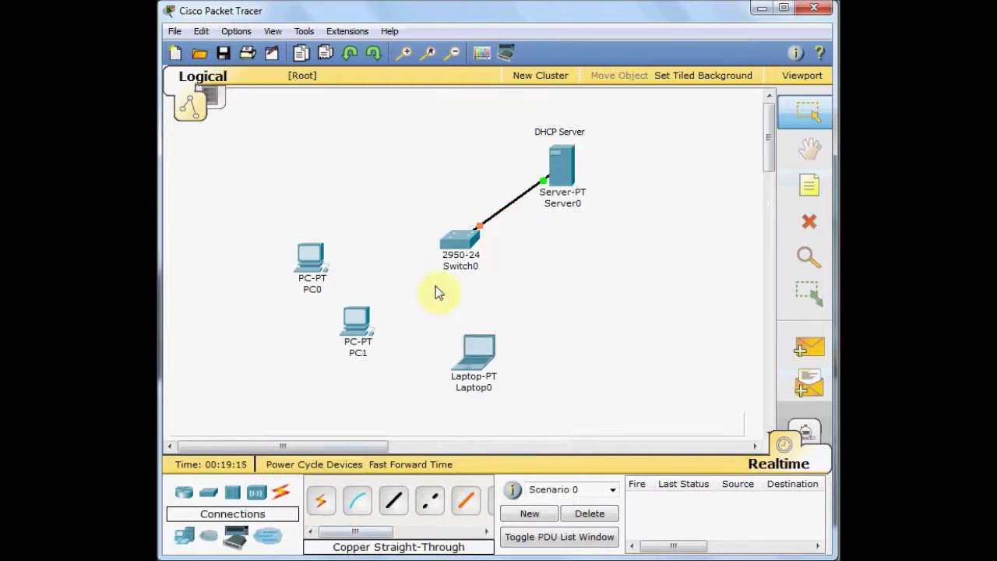
Start a copper straight-through cable from PC0's FastEthernet port toward Switch0.
left_click(397, 503)
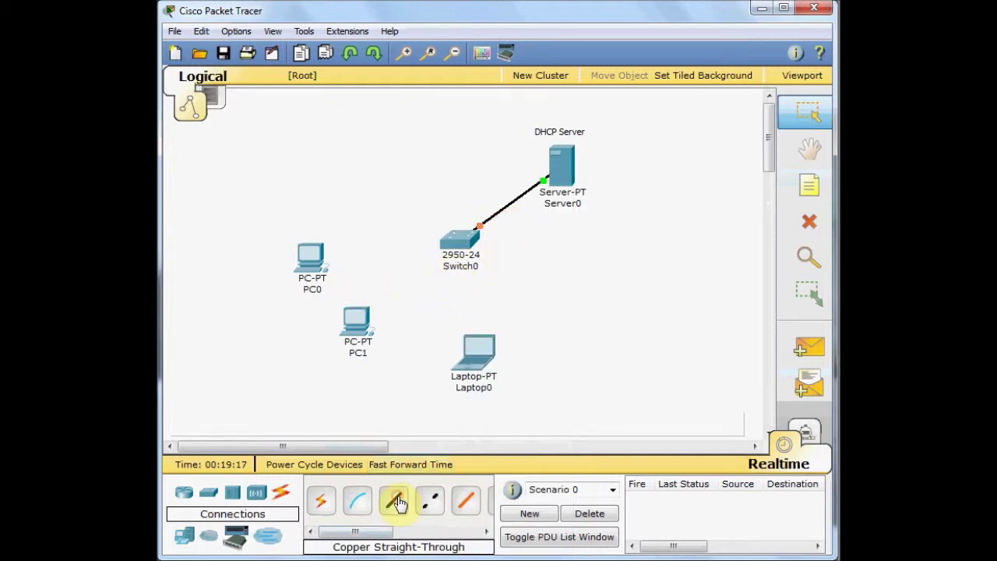
left_click(312, 267)
left_click(343, 276)
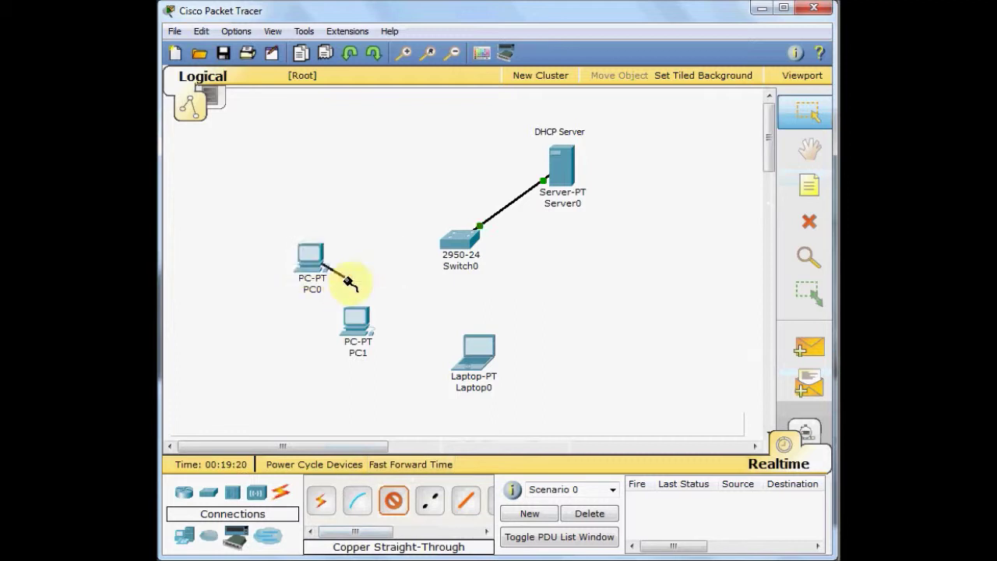
left_click(458, 247)
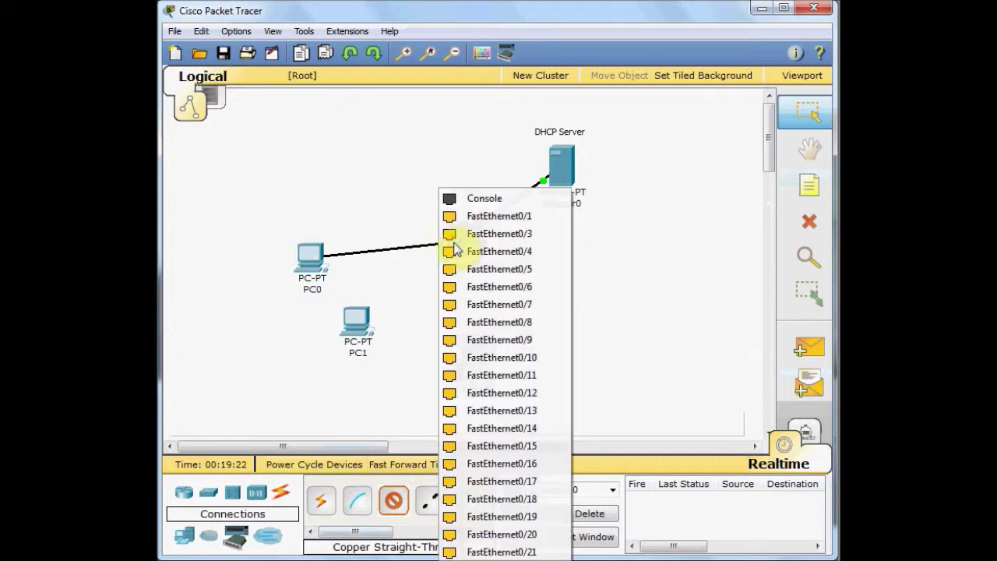
Connect PC0 to FastEthernet0/10 and cable PC1 to Switch0 FastEthernet0/11.
left_click(538, 358)
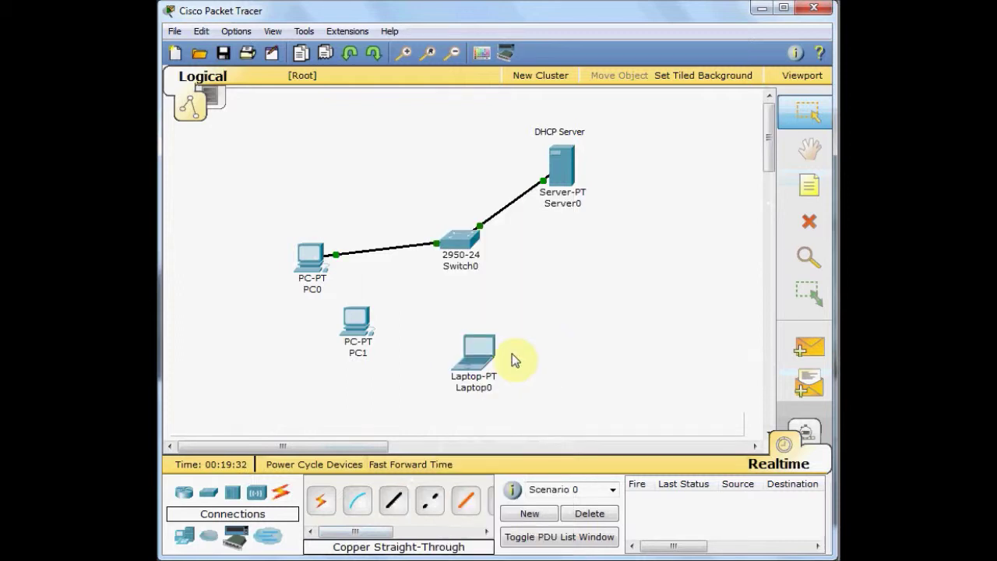
left_click(394, 503)
left_click(352, 335)
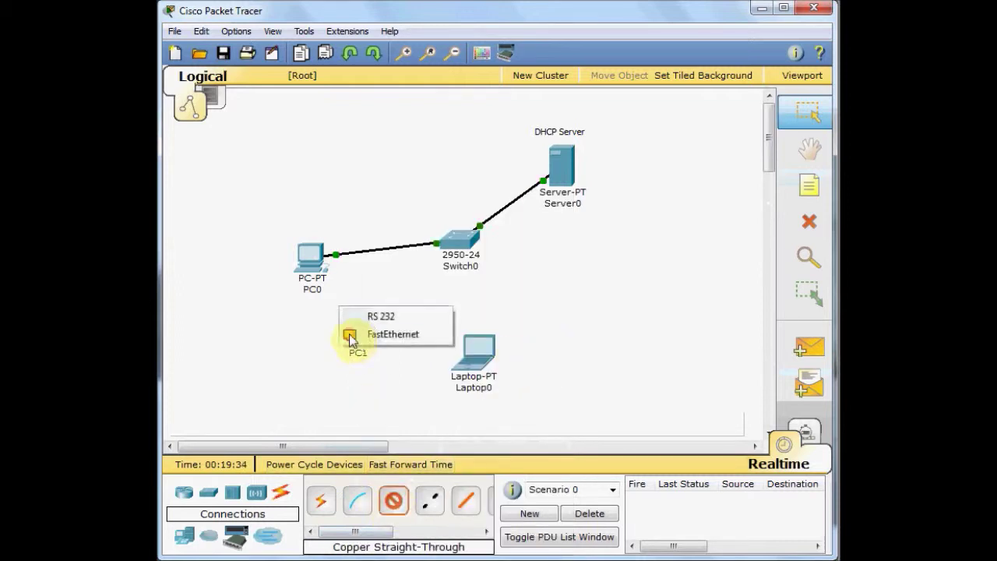
left_click(390, 335)
left_click(459, 244)
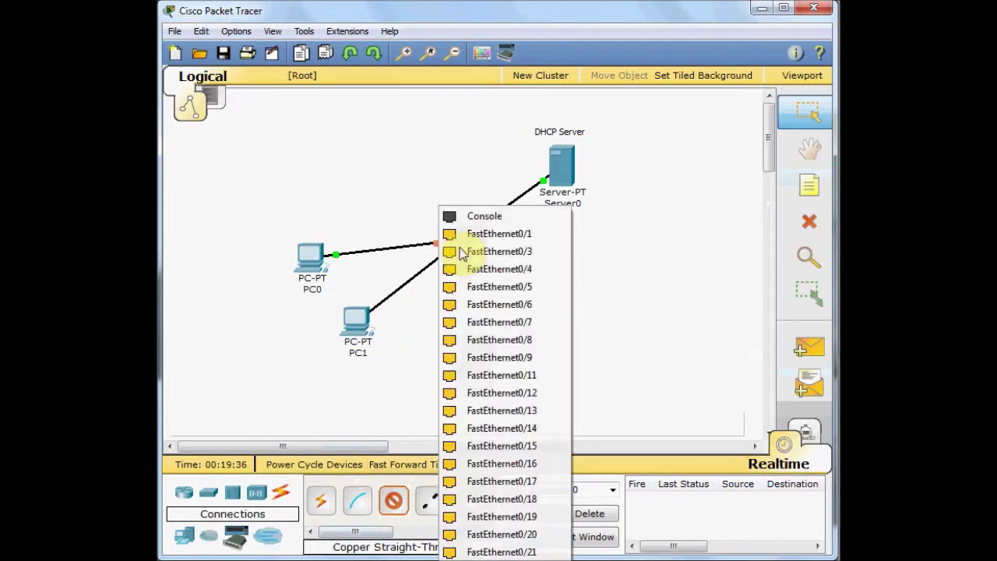
left_click(539, 378)
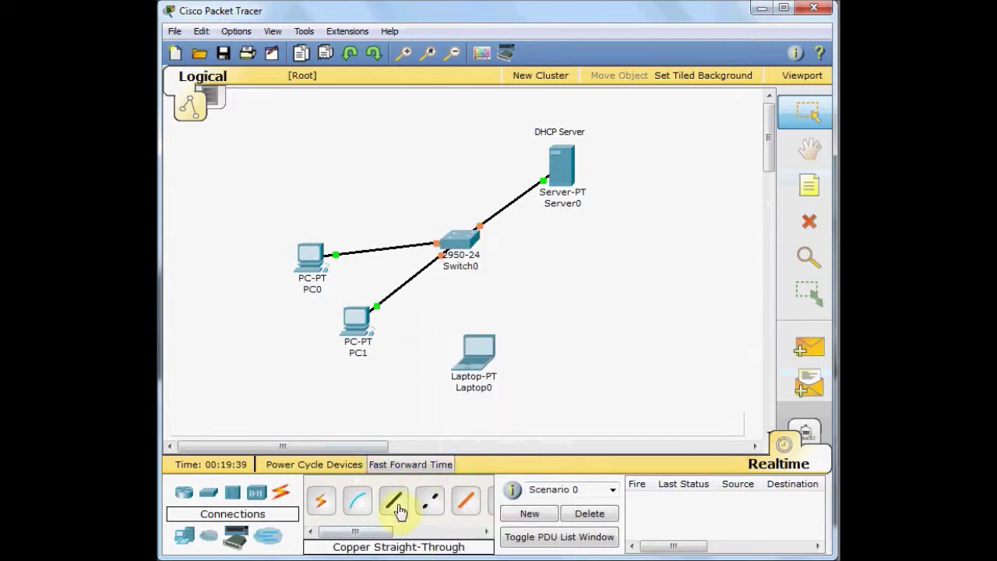
Cable Laptop0's FastEthernet port to Switch0 FastEthernet0/12 with copper straight-through.
left_click(396, 511)
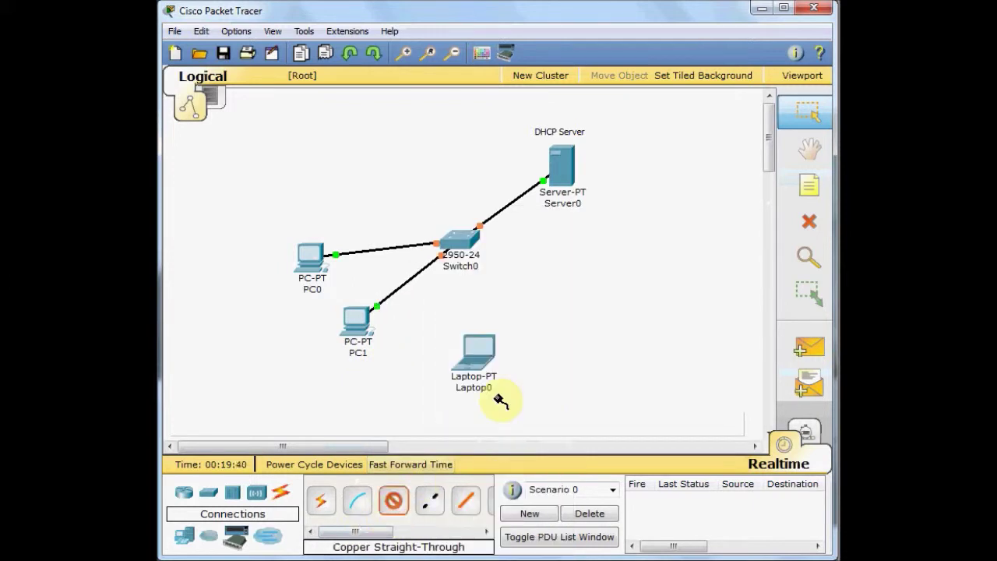
left_click(476, 355)
left_click(502, 364)
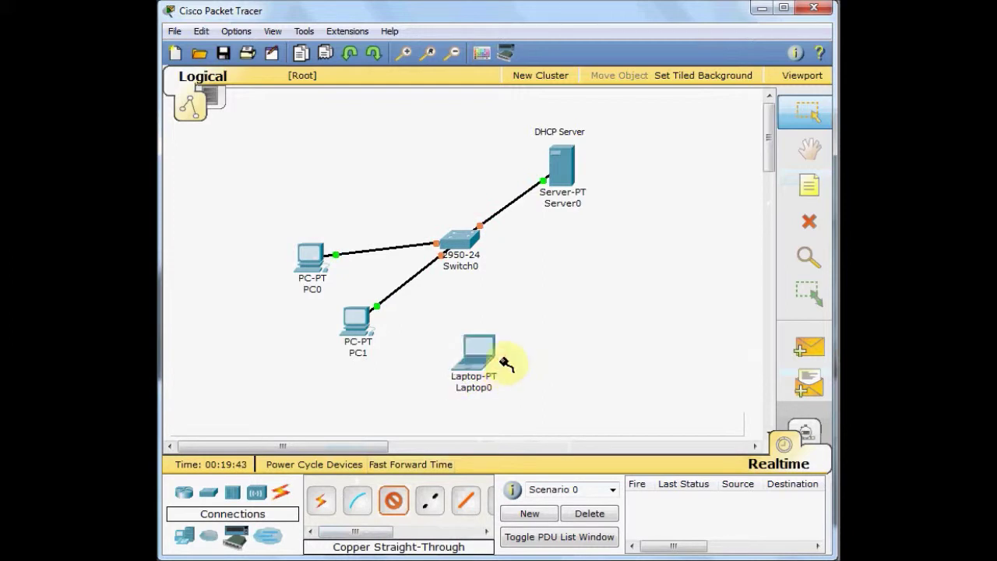
left_click(466, 246)
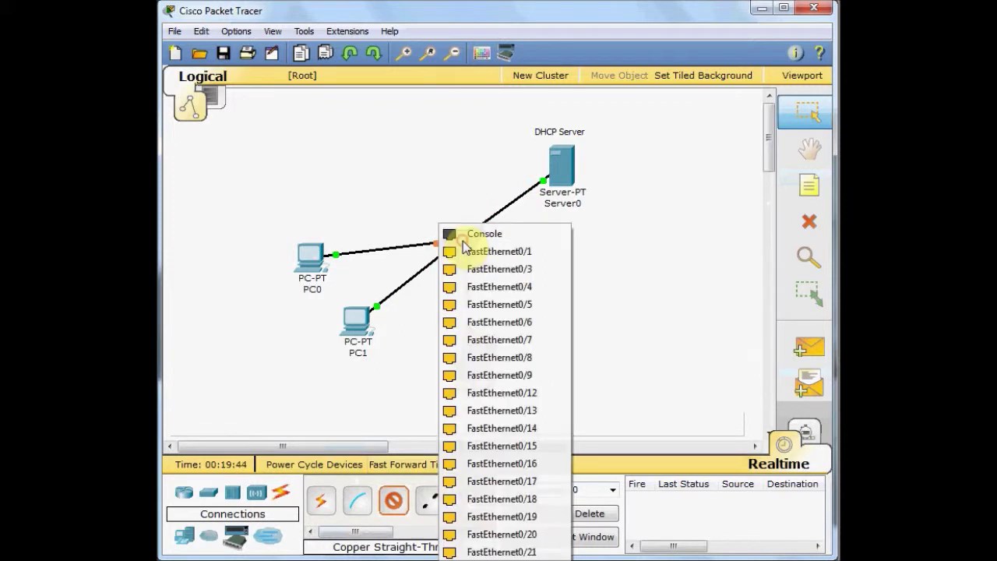
left_click(539, 393)
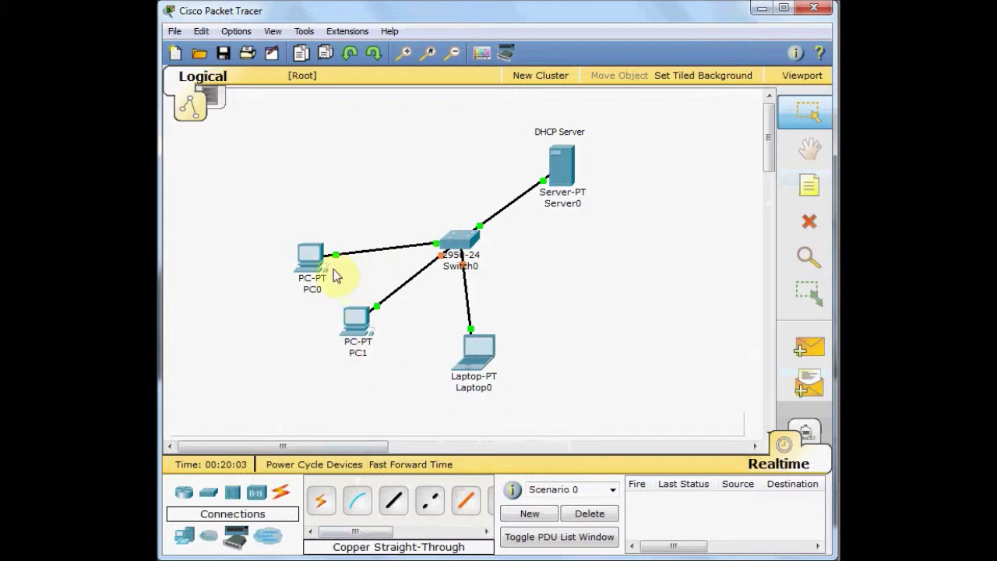
Shift PC1 slightly left and Laptop0 slightly up and right.
left_click(351, 327)
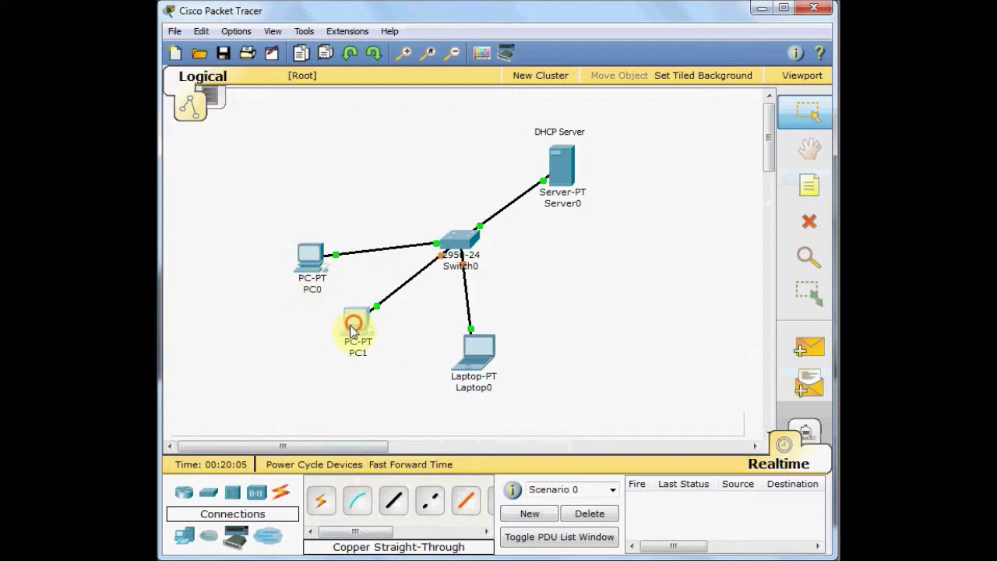
left_click_drag(351, 327, 342, 329)
mouse_move(472, 352)
left_mouse_down()
mouse_move(476, 363)
mouse_move(482, 356)
left_mouse_up()
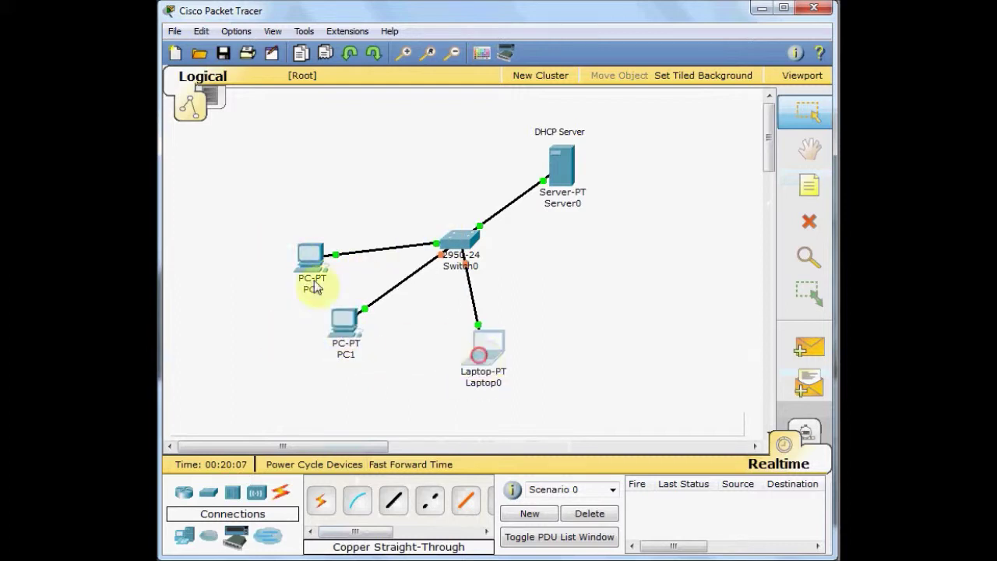
Switch PC0's IP configuration to DHCP, getting 192.168.0.11 / 255.255.255.0, and close it.
left_click(311, 267)
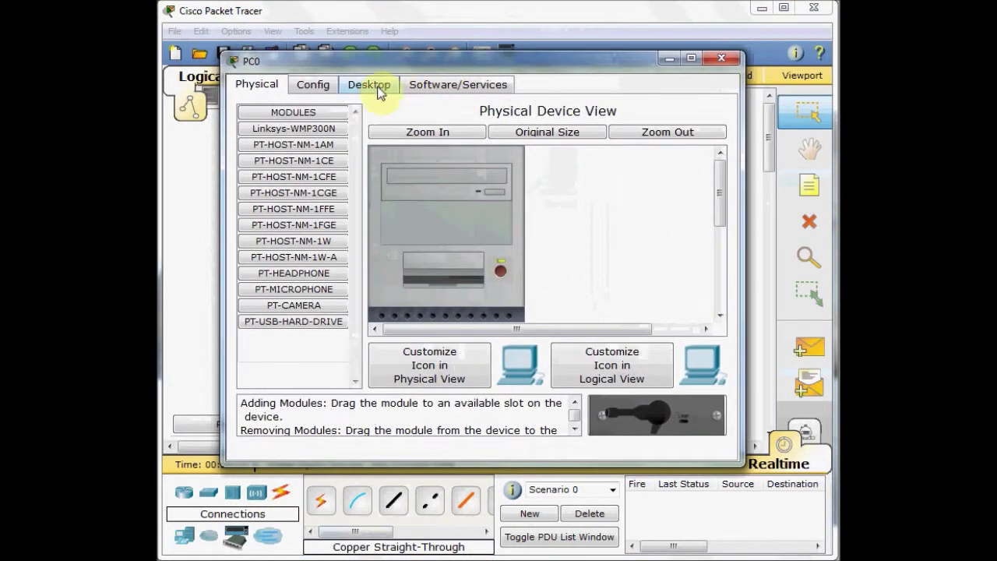
left_click(369, 87)
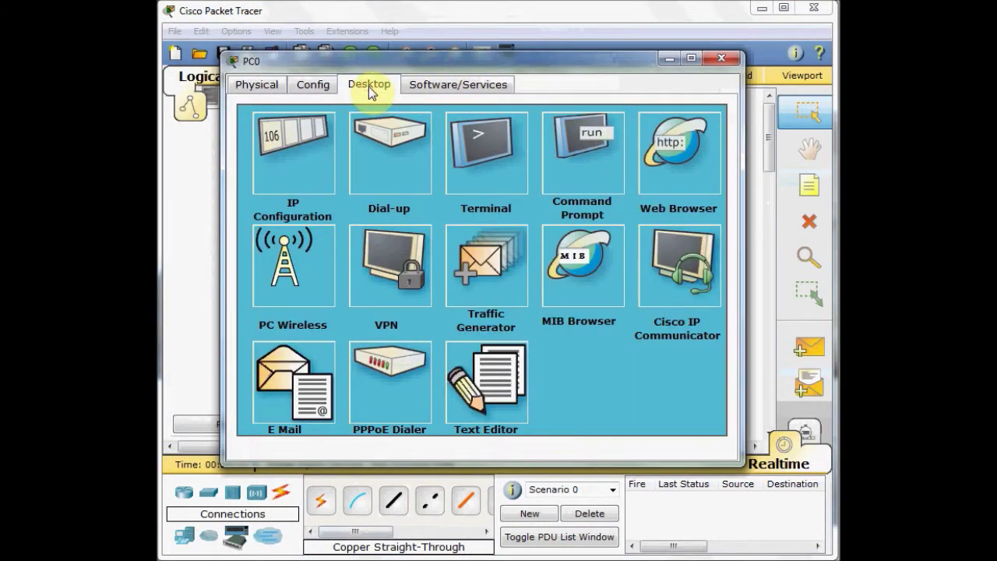
left_click(286, 157)
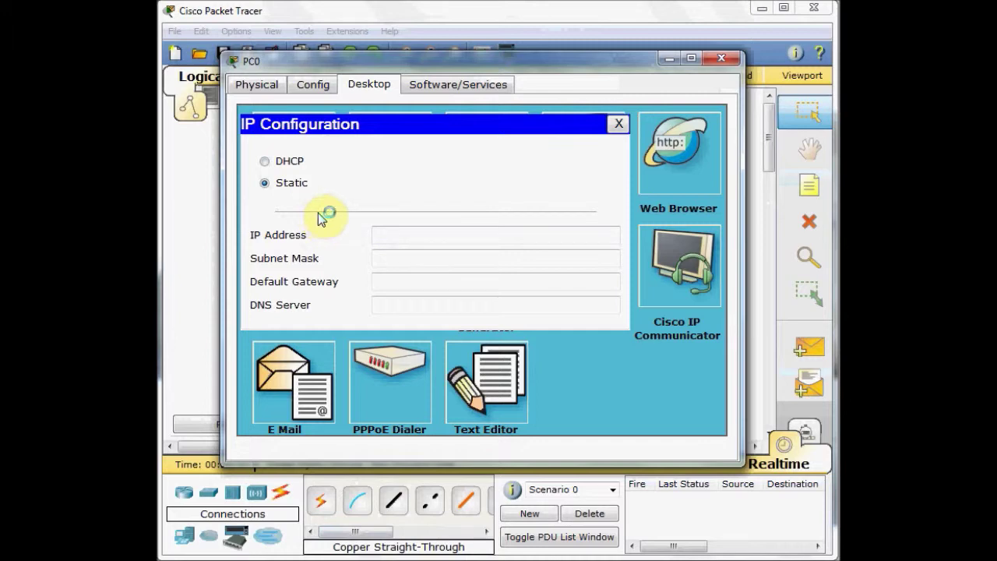
left_click(264, 161)
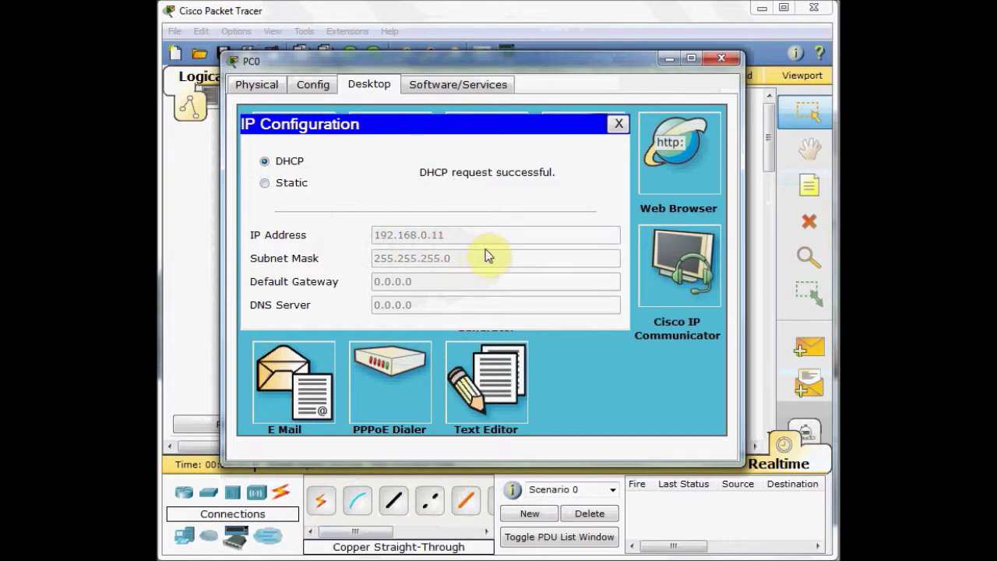
left_click(618, 124)
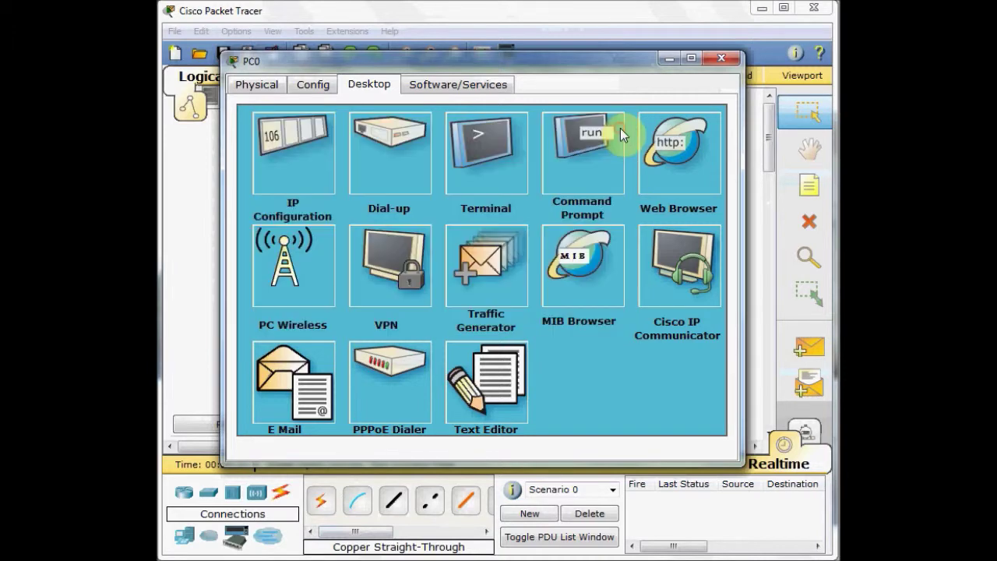
left_click(723, 56)
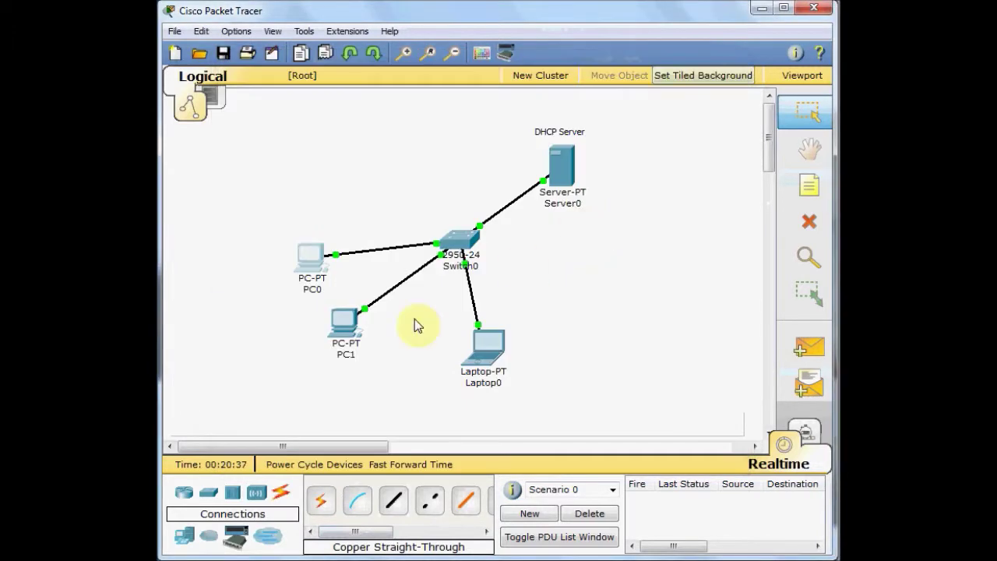
Set PC1's IP configuration to DHCP and close its window.
left_click(346, 349)
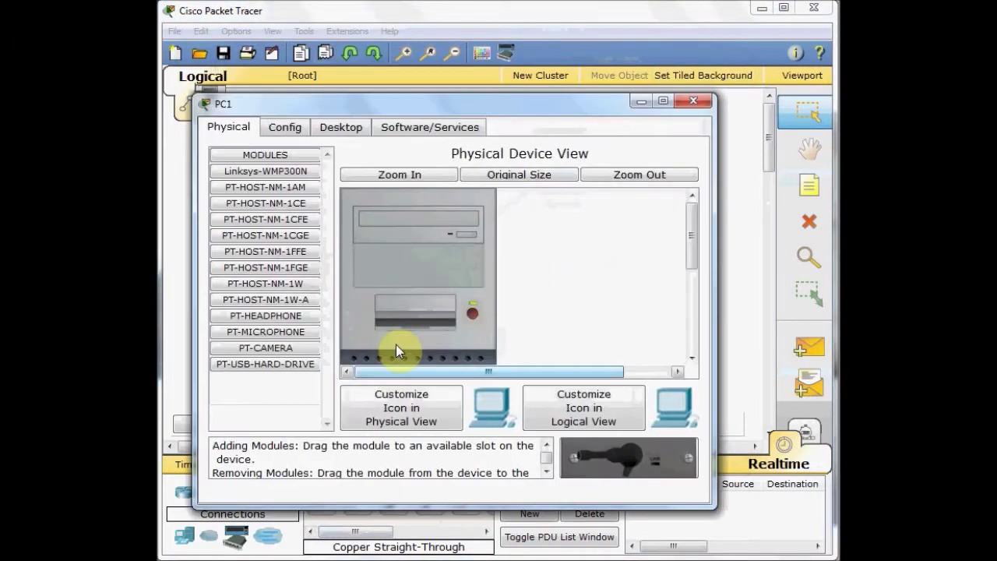
left_click(353, 136)
left_click(281, 196)
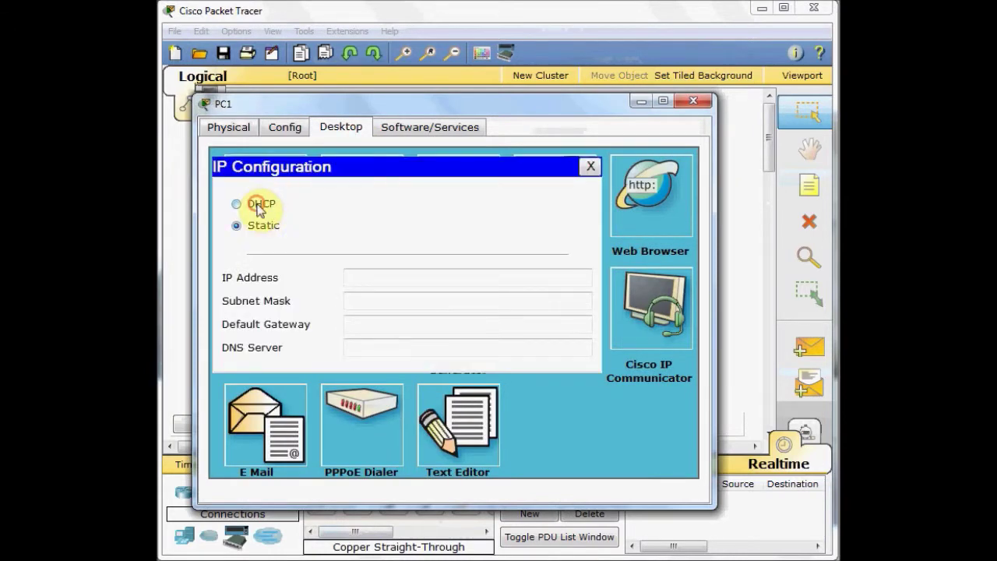
left_click(257, 204)
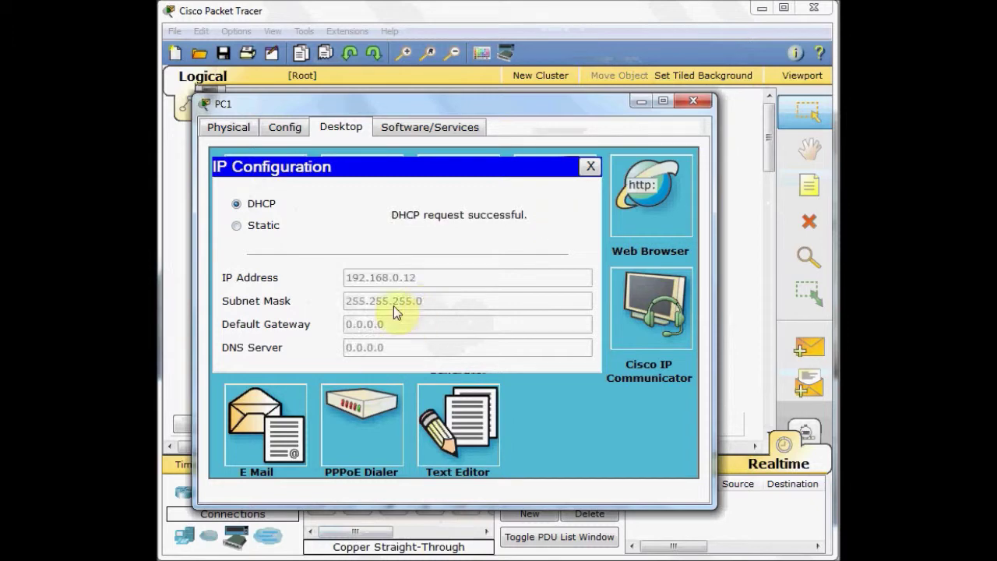
left_click(590, 168)
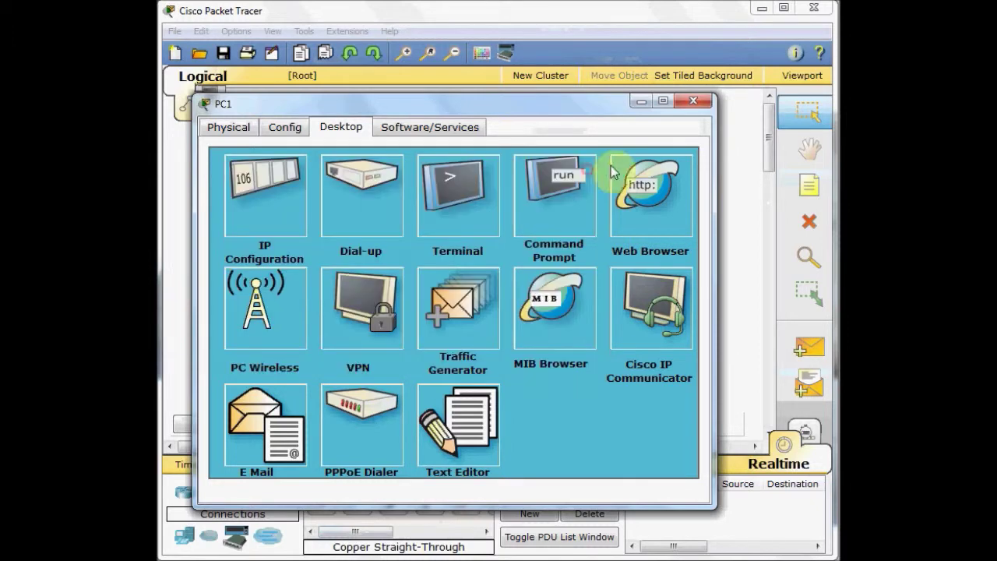
left_click(695, 100)
Set Laptop0's IP configuration to DHCP, receiving 192.168.0.13, and close its window.
left_click(485, 354)
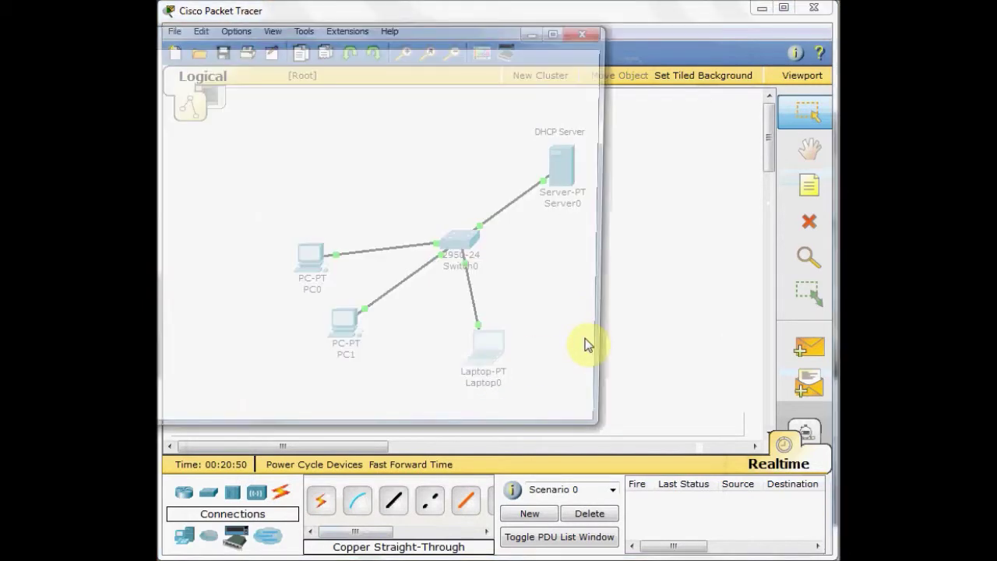
left_click_drag(315, 39, 454, 92)
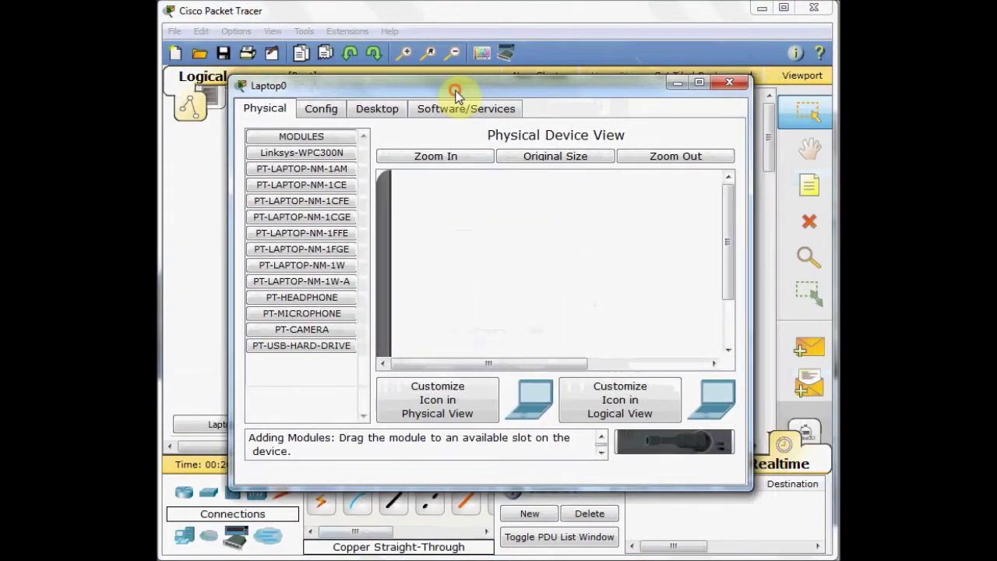
left_click(378, 109)
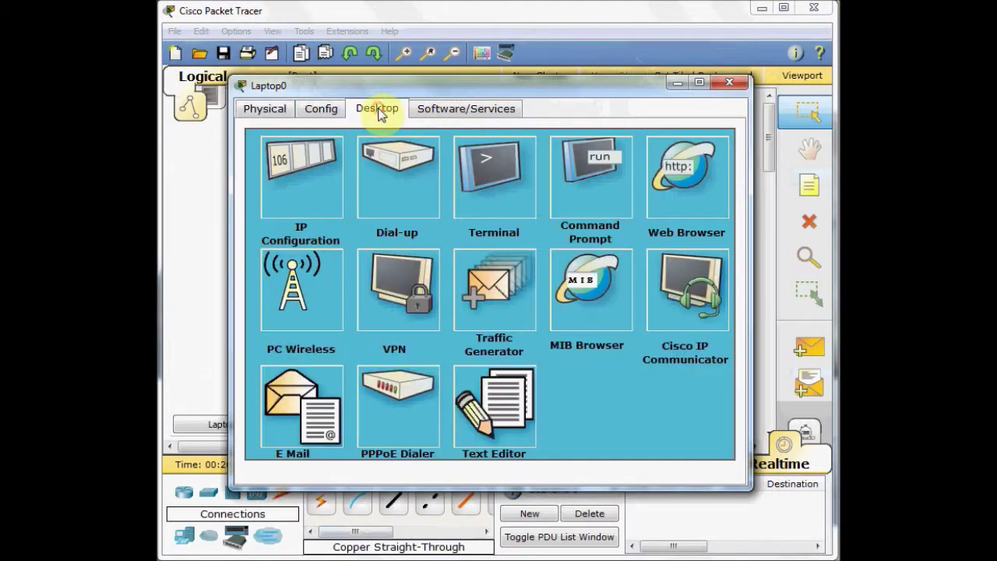
left_click(290, 182)
left_click(299, 187)
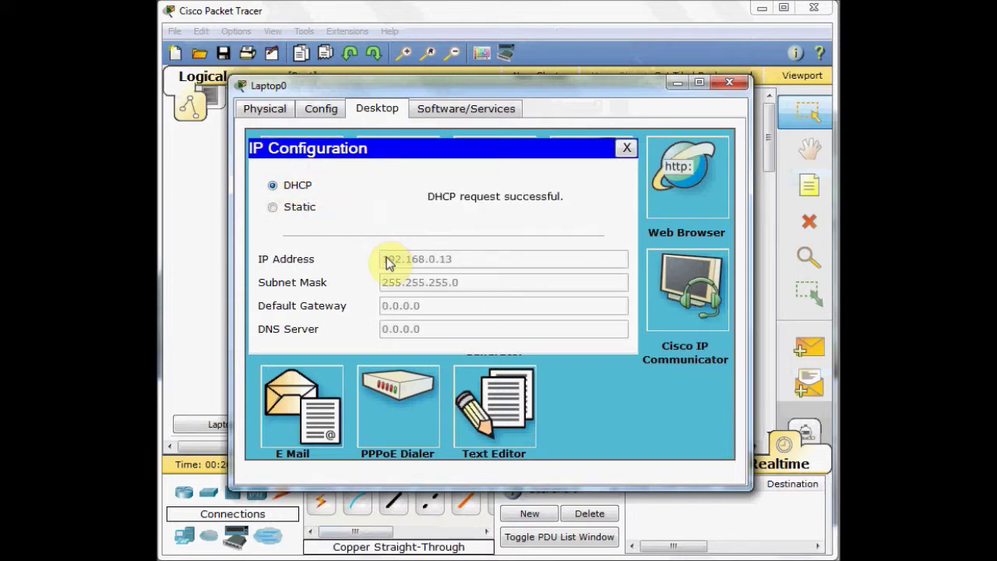
left_click(626, 148)
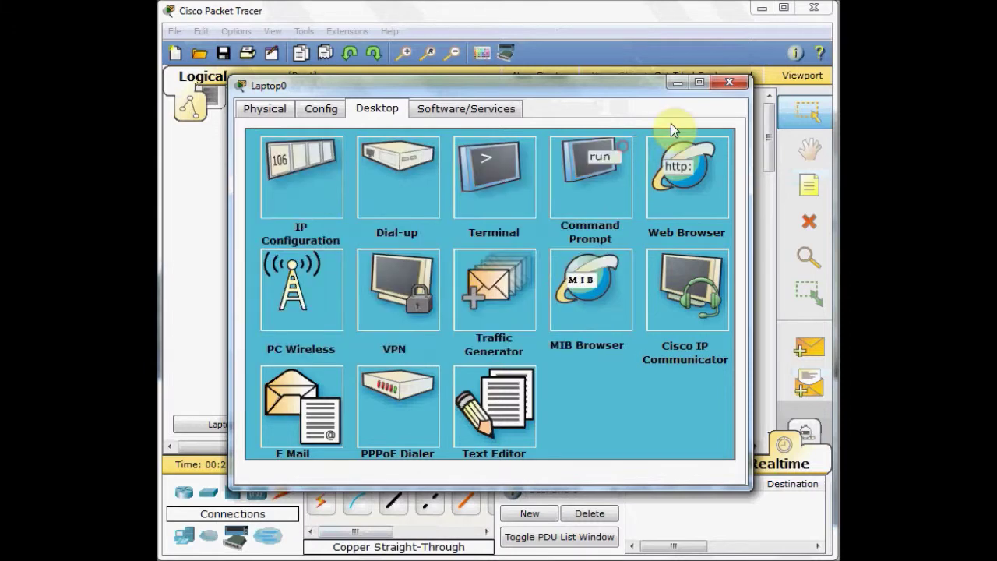
left_click(726, 83)
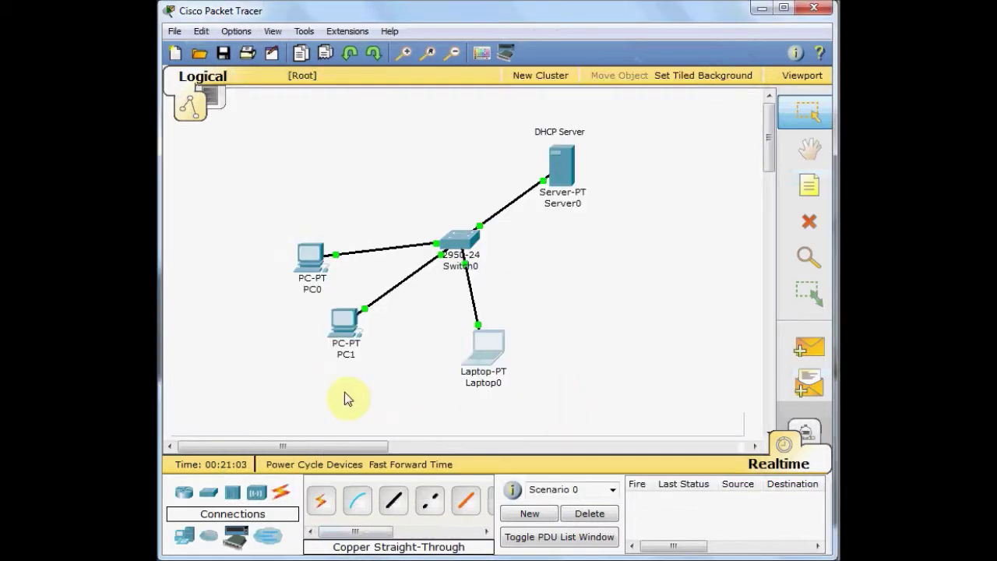
mouse_move(350, 331)
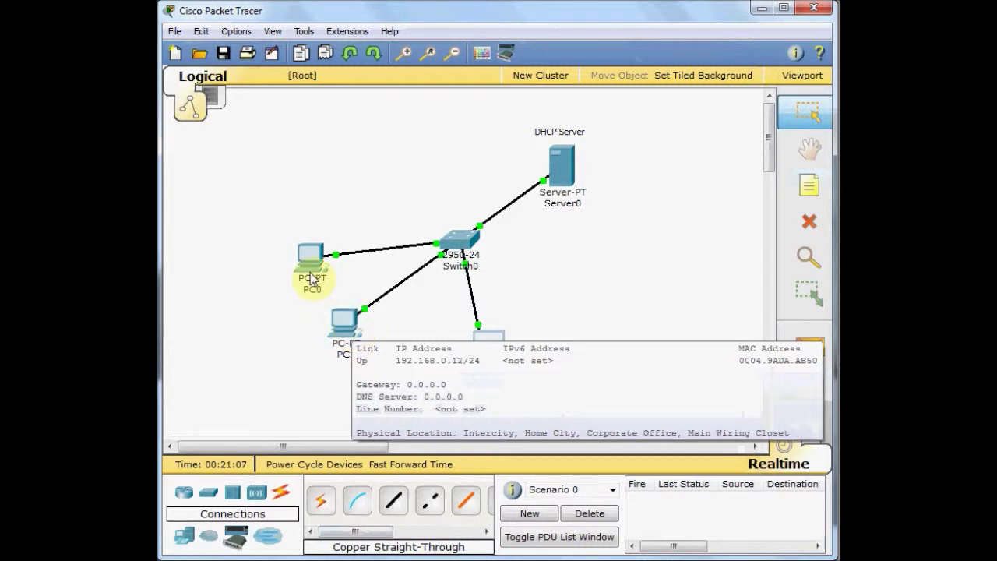
mouse_move(311, 279)
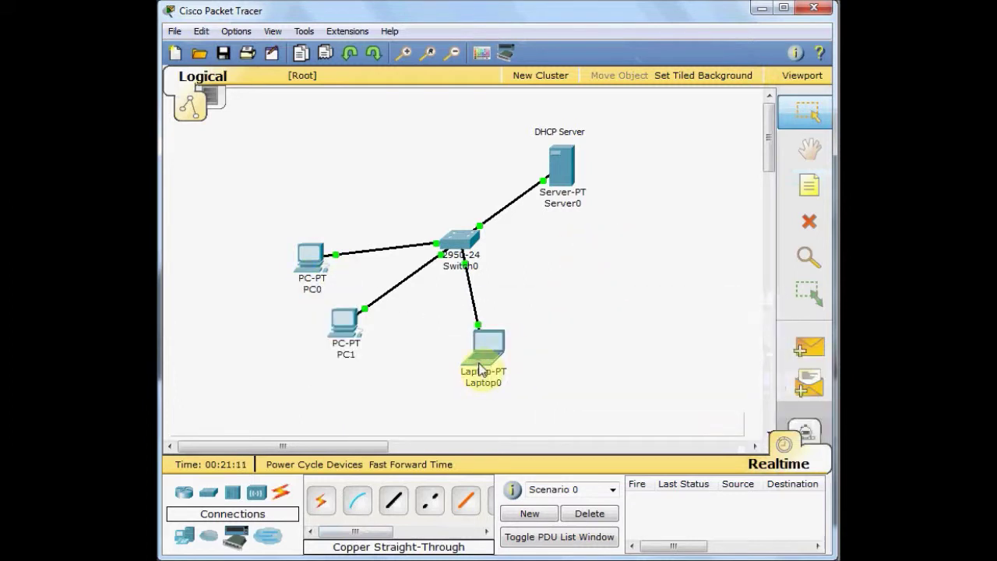
mouse_move(480, 369)
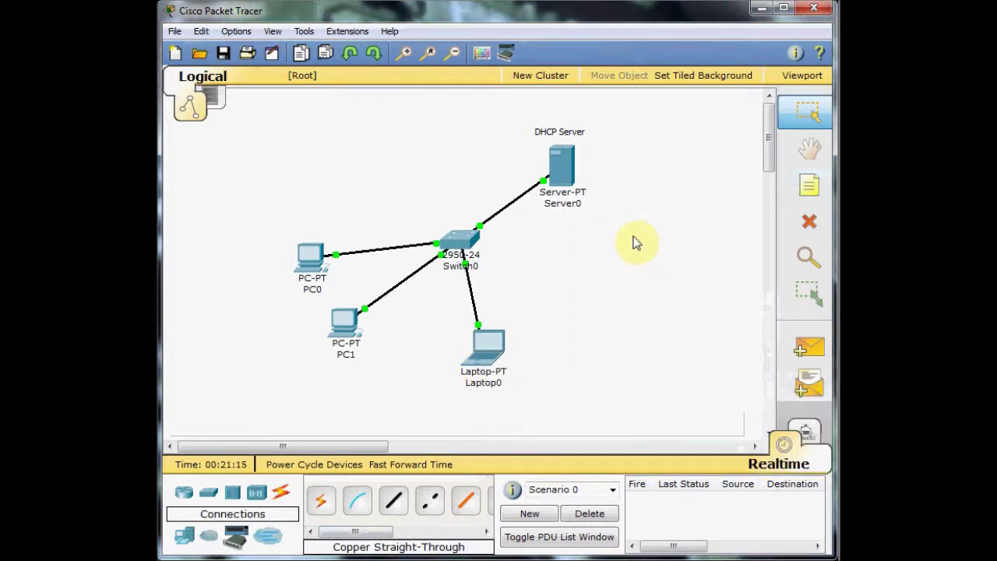
In Switch0's CLI, run 'show ip interface brief'.
left_click(458, 240)
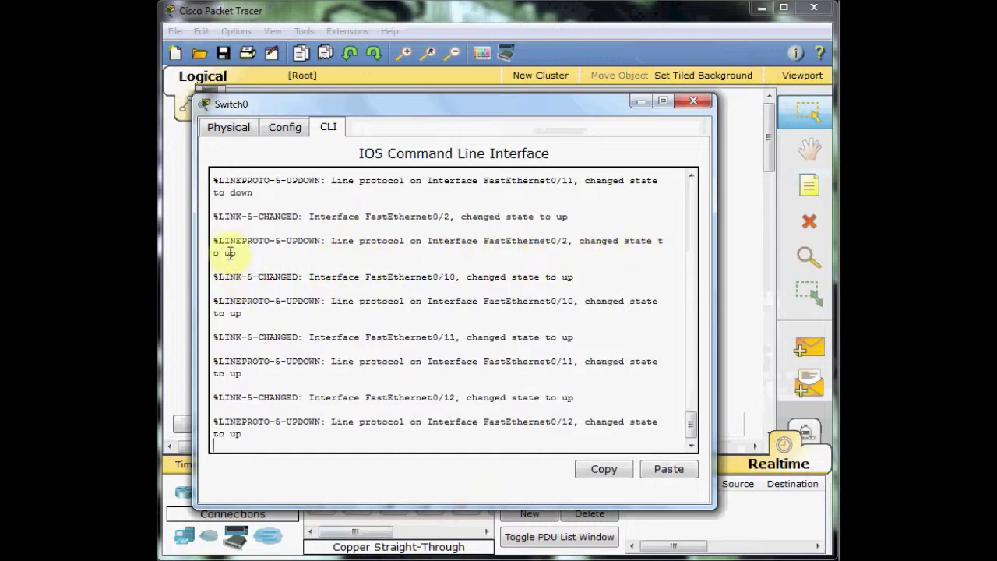
key("Return")
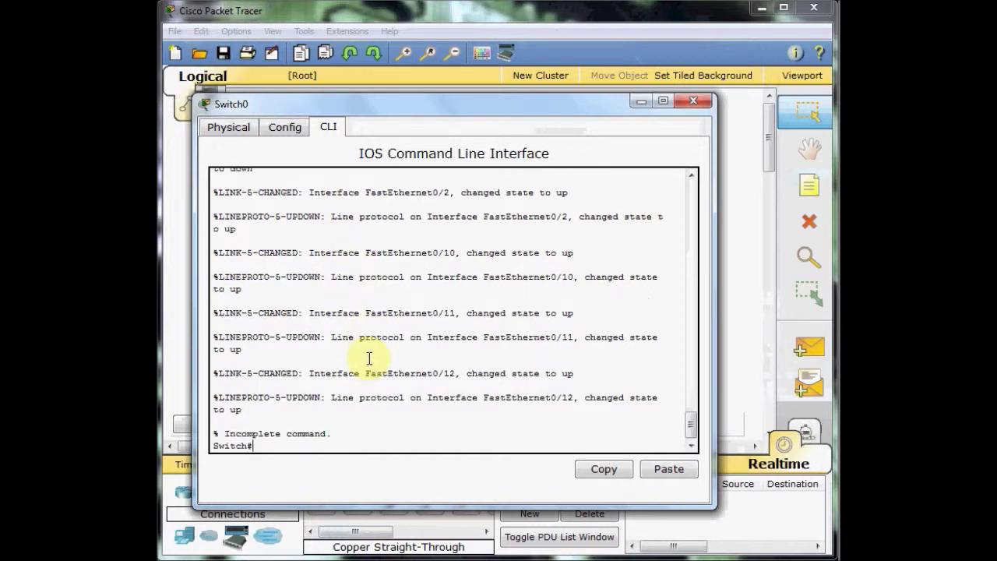
key("Return")
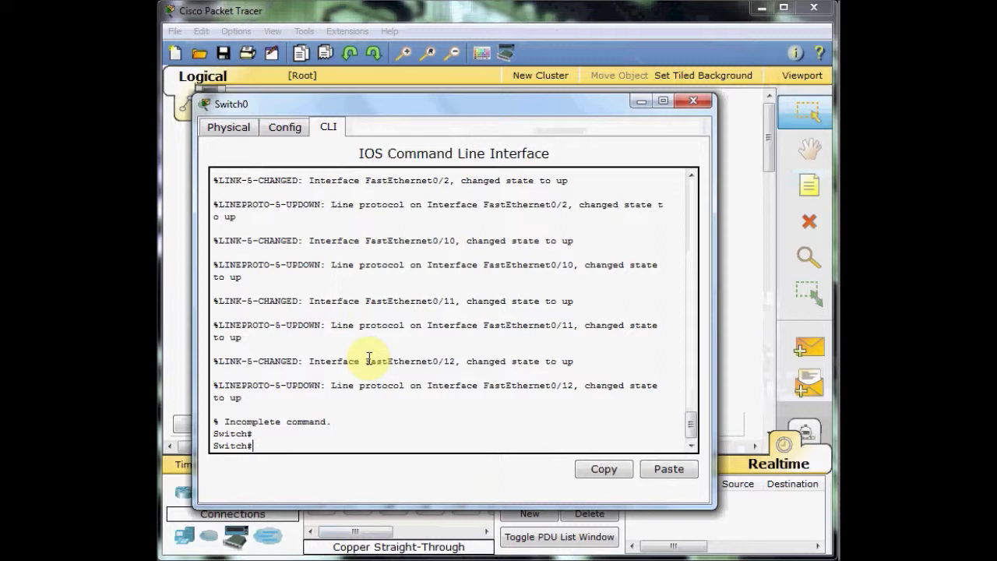
type("show ip int")
key("Tab")
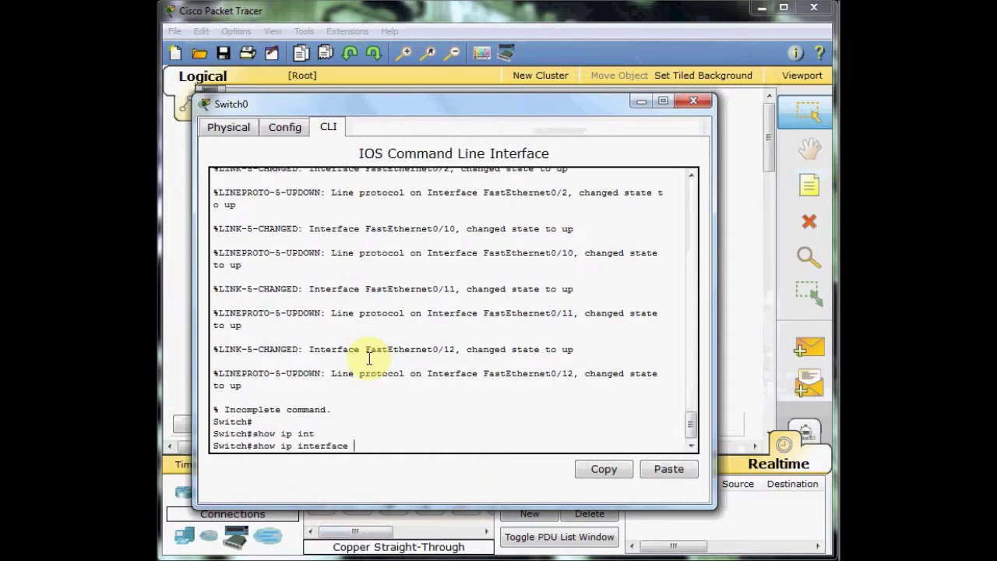
type("bri")
key("Tab")
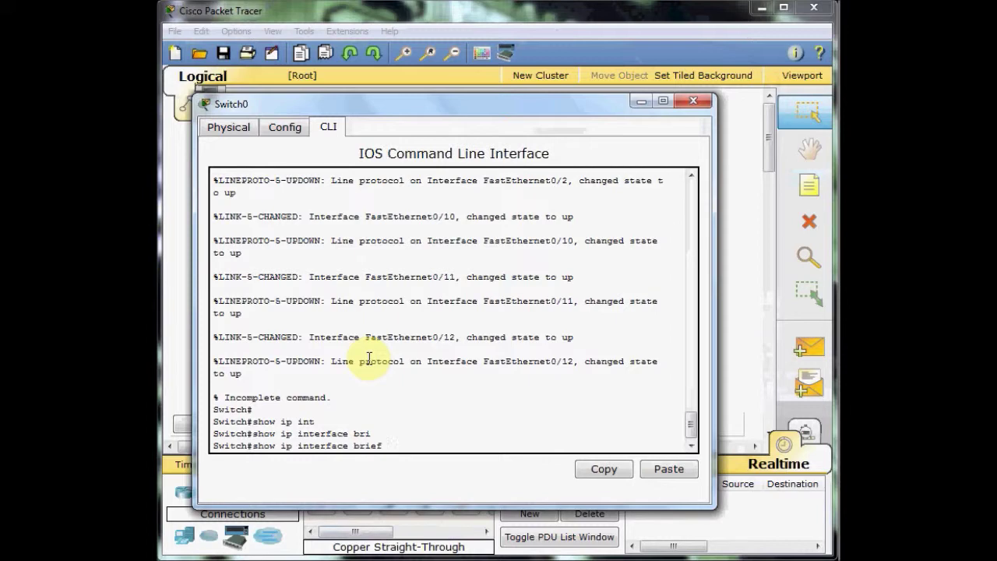
key("Return")
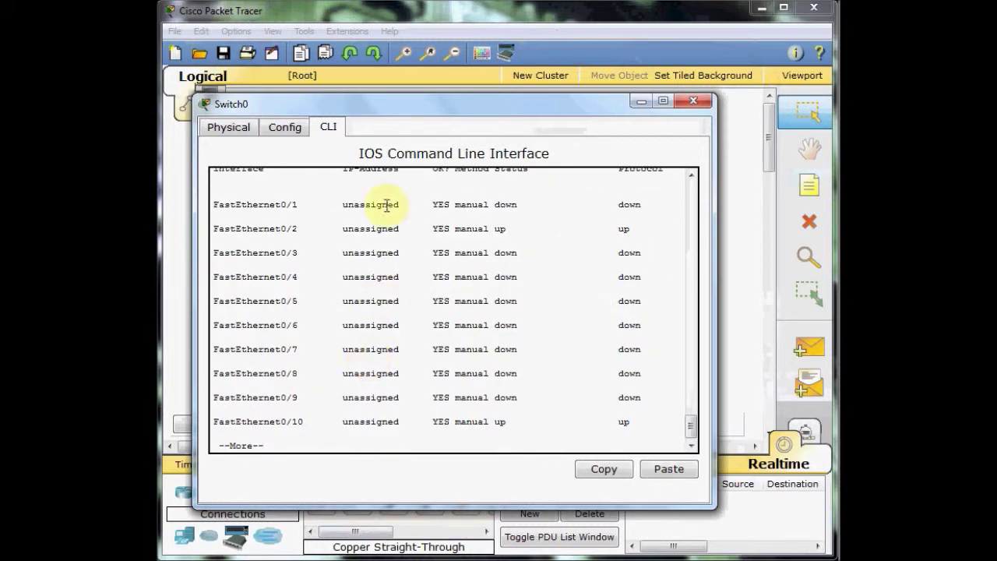
Highlight FastEthernet0/1, FastEthernet0/2's up status and the Protocol column in the output.
scroll(409, 264, "up", 2)
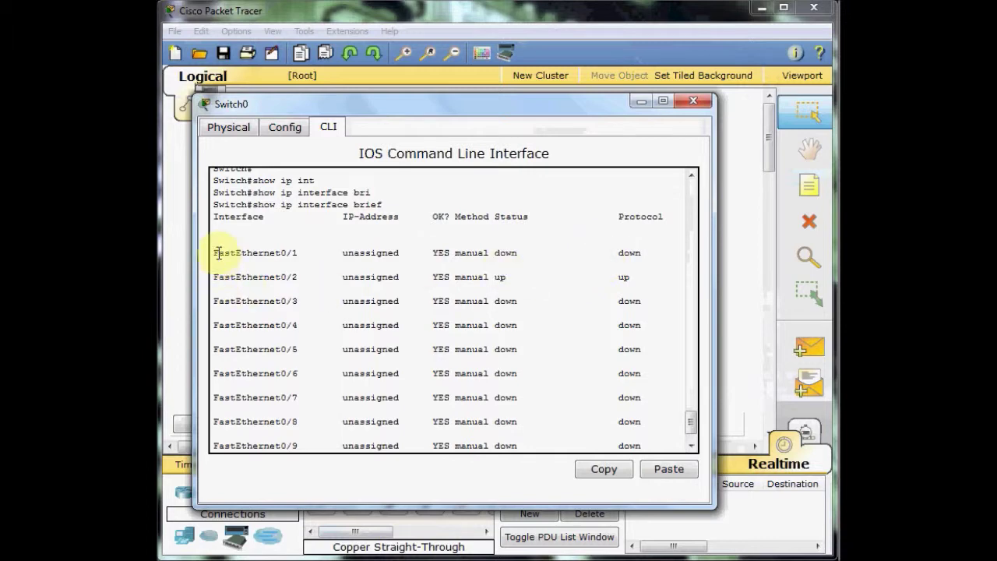
left_click_drag(216, 250, 294, 269)
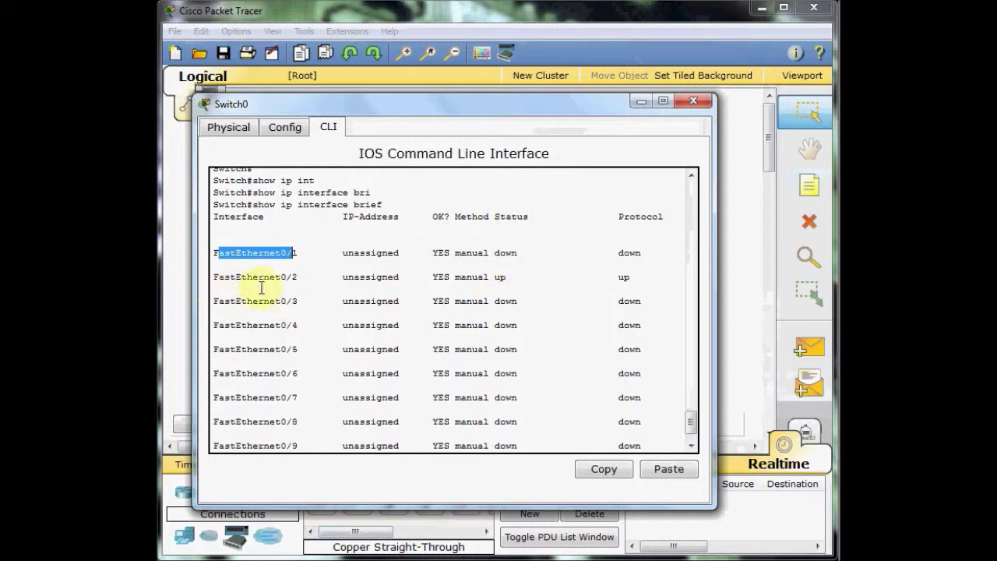
left_click_drag(493, 276, 506, 278)
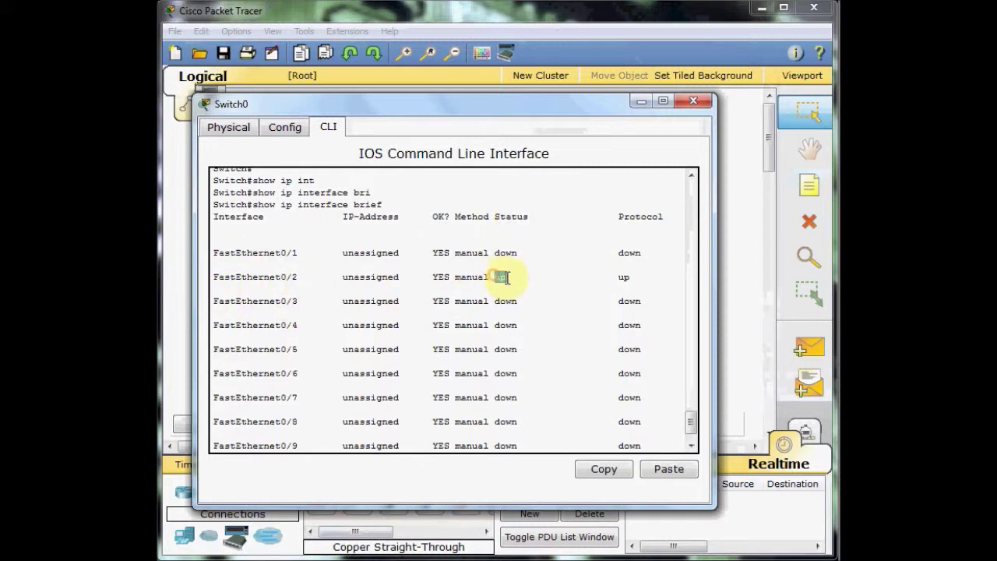
left_click_drag(297, 277, 218, 277)
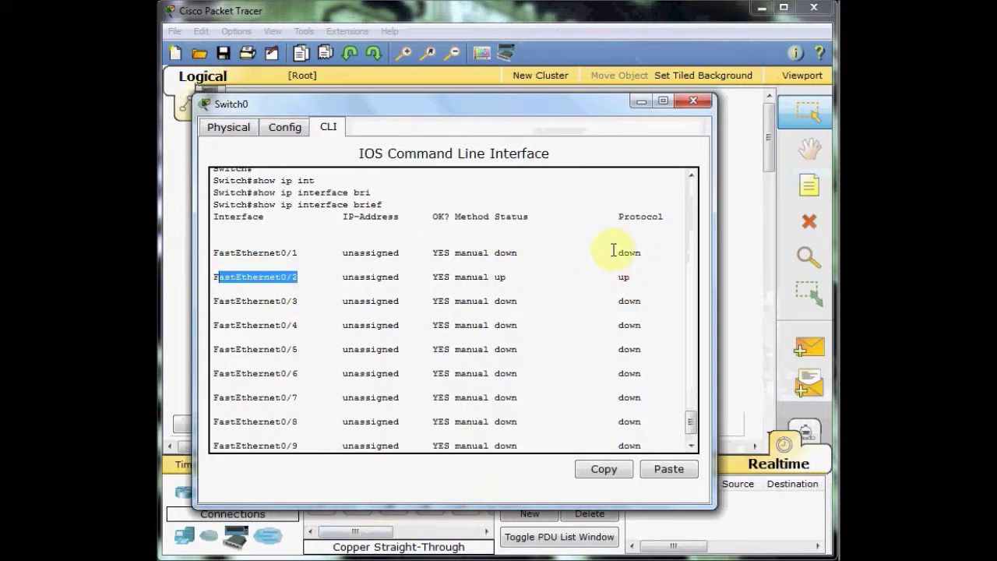
left_click_drag(619, 215, 660, 216)
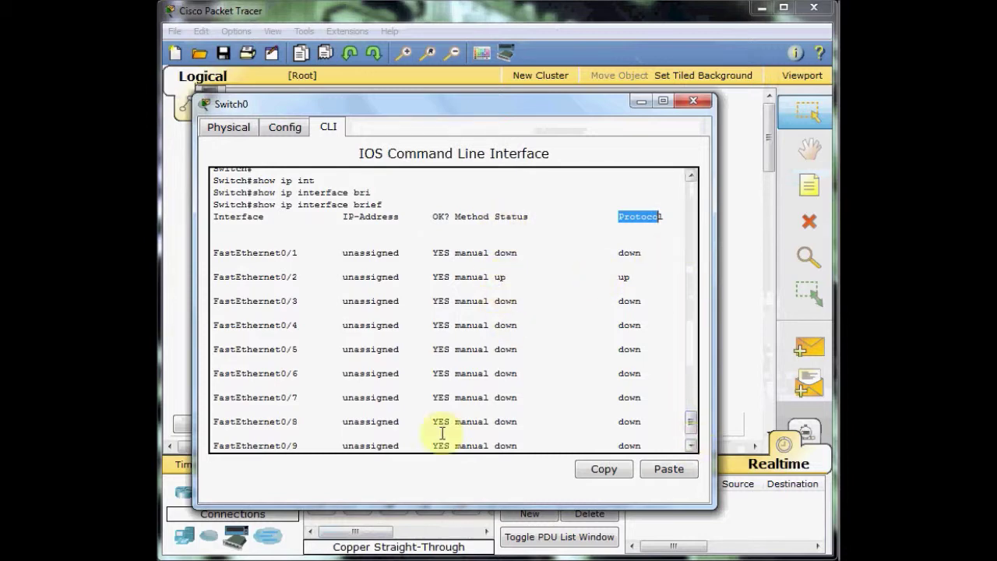
Page through the output, highlighting FastEthernet0/10, 0/11 and 0/12, down to Vlan1.
scroll(433, 393, "down", 2)
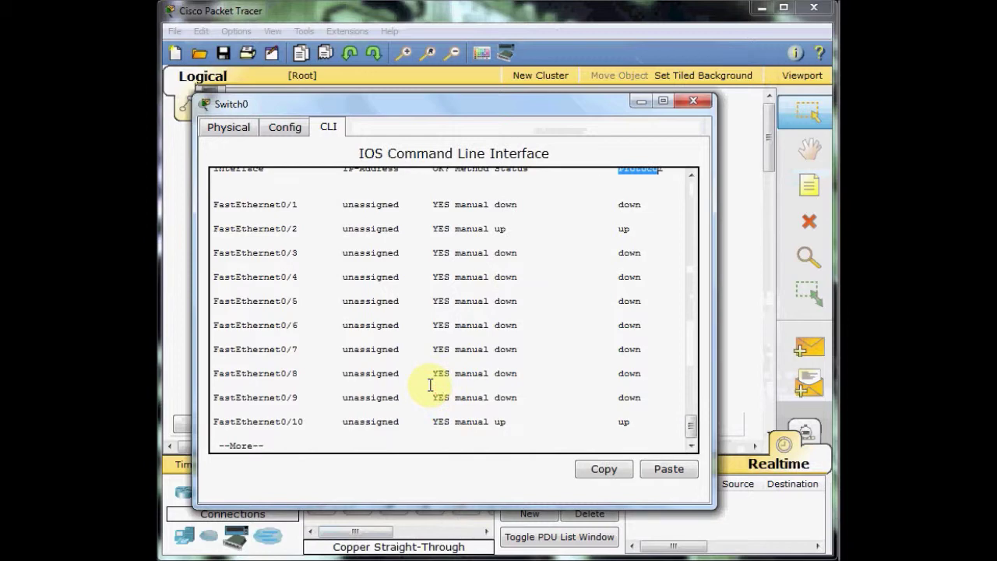
key("space")
scroll(478, 307, "up", 4)
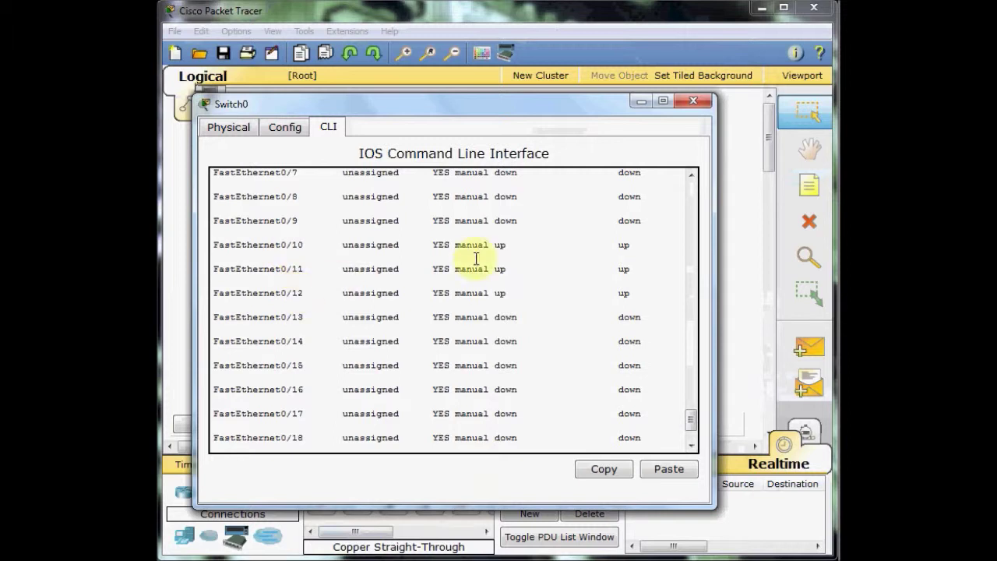
left_click_drag(215, 246, 641, 289)
left_click(564, 303)
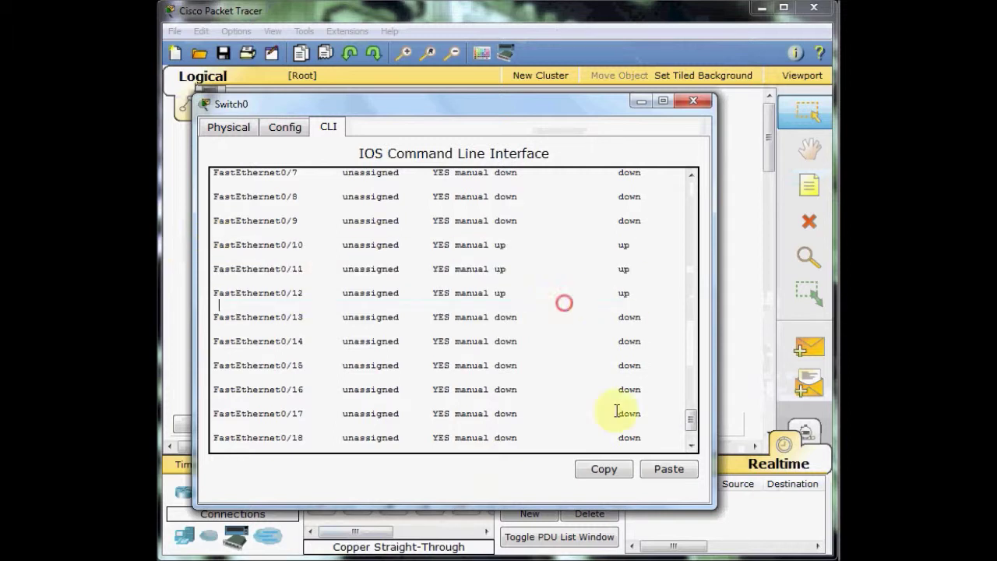
scroll(527, 356, "down", 2)
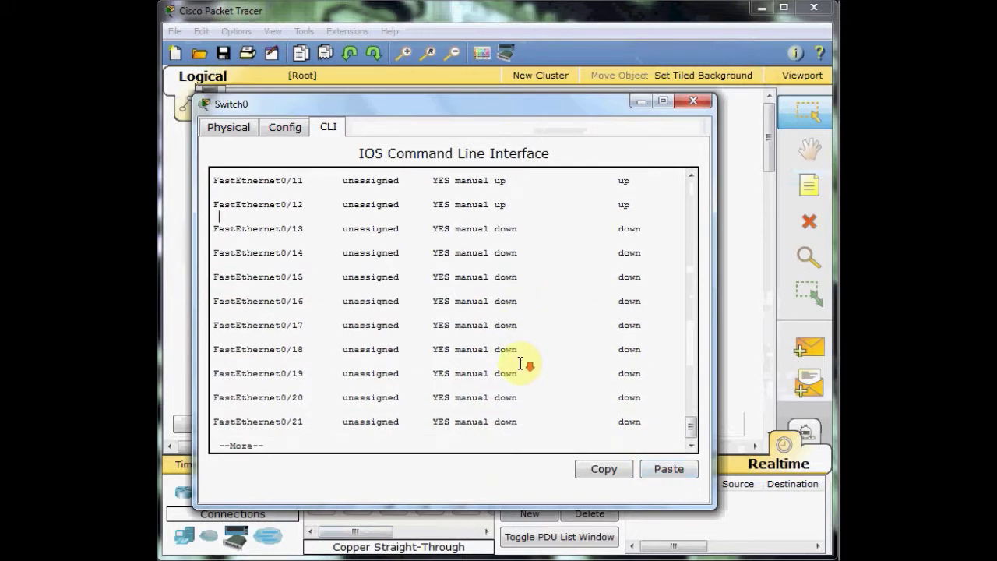
key("space")
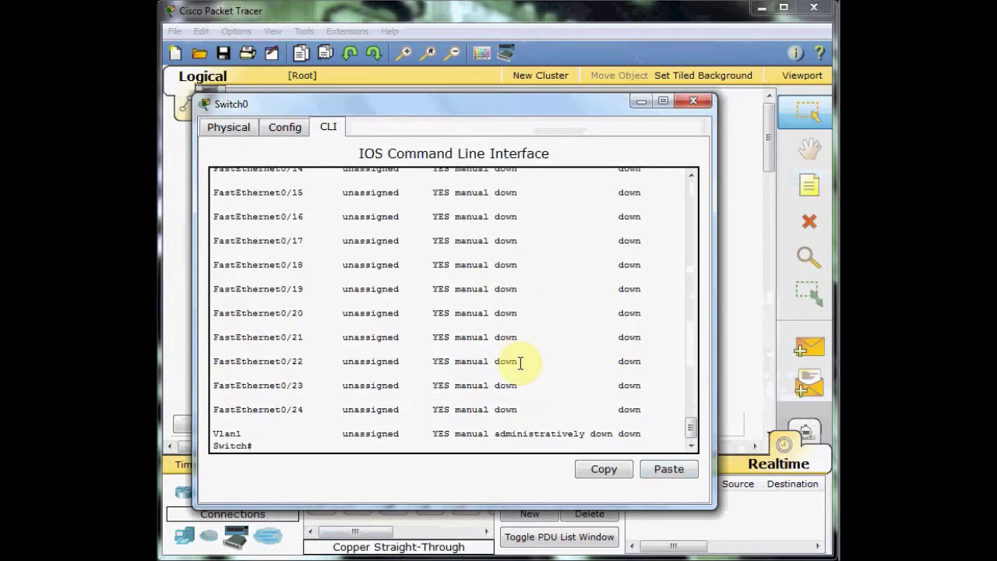
left_click(802, 294)
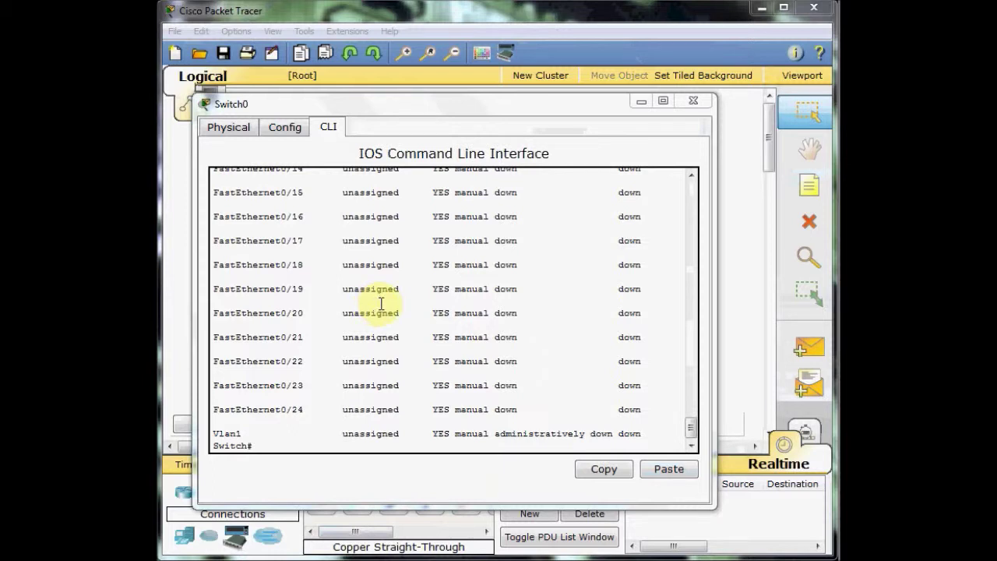
left_click(346, 443)
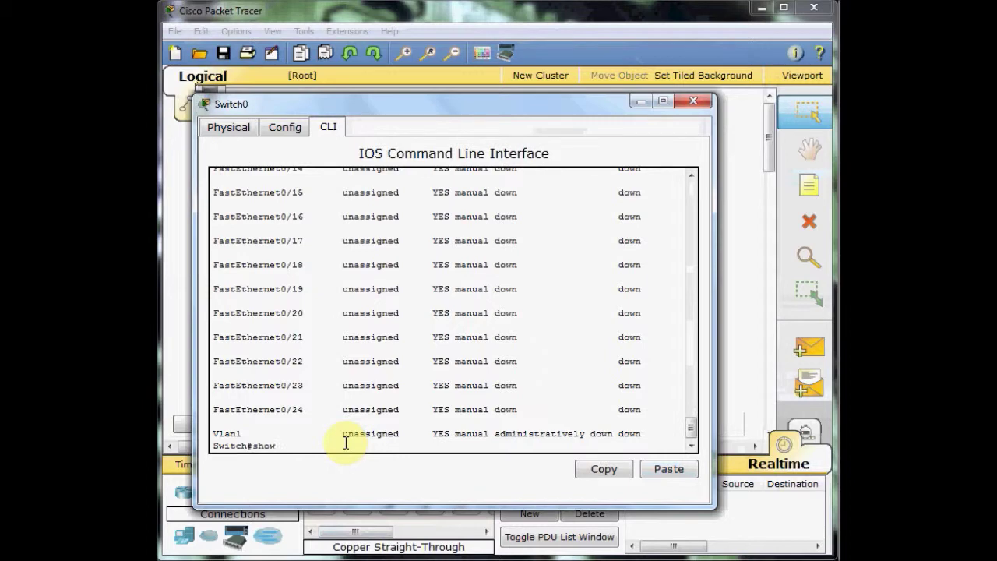
Run 'show mac-address-table' in the Switch0 CLI.
type("show mac")
key("Tab")
key("Tab")
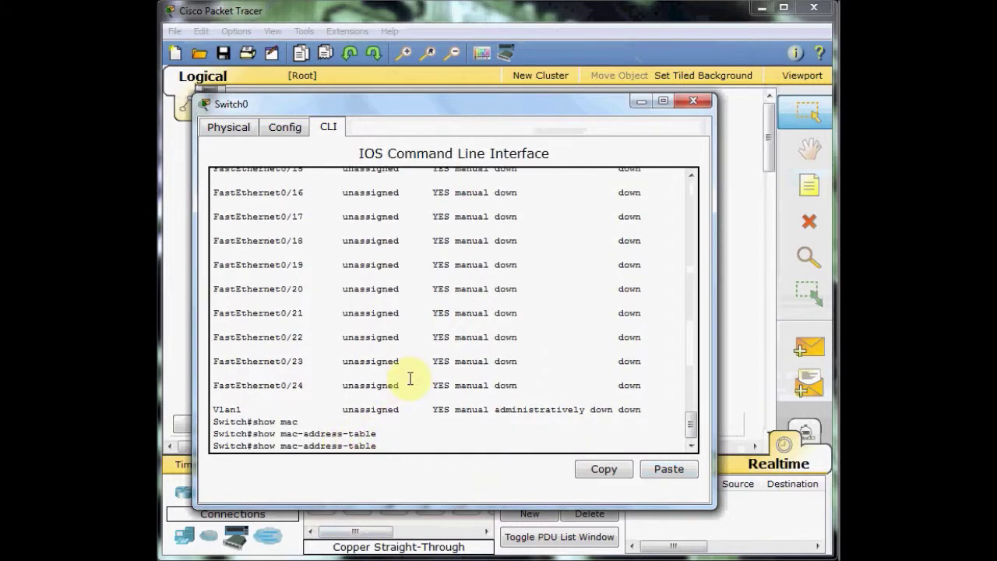
key("Return")
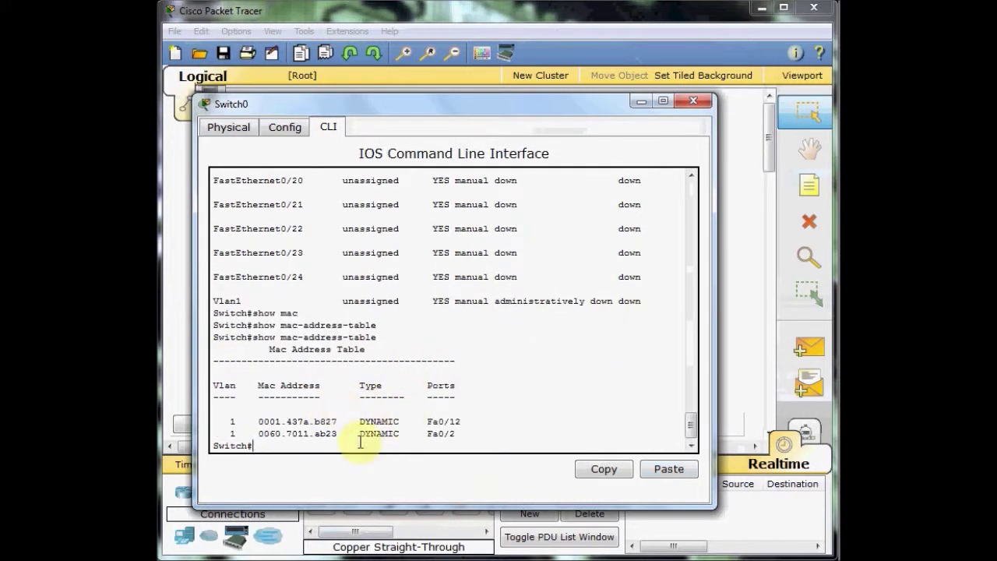
left_click_drag(406, 110, 473, 93)
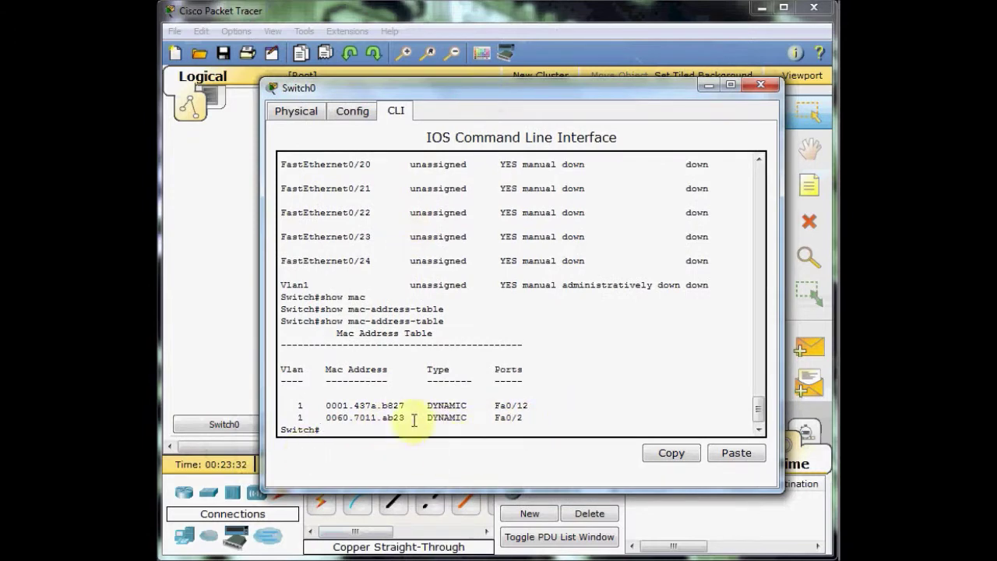
Rerun the MAC table and highlight the 0060.7011.ab23 entry on Fa0/2.
key("Up")
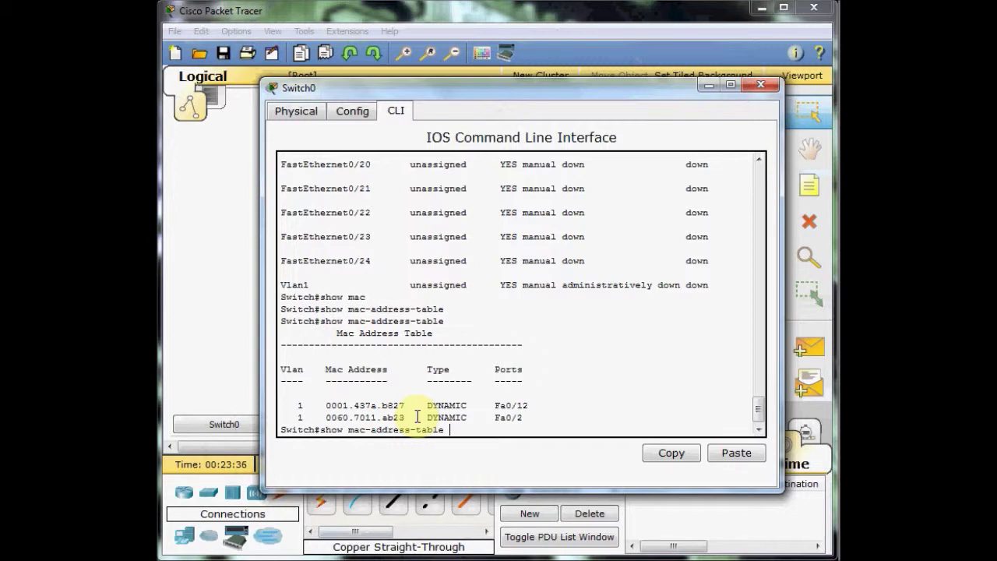
key("Return")
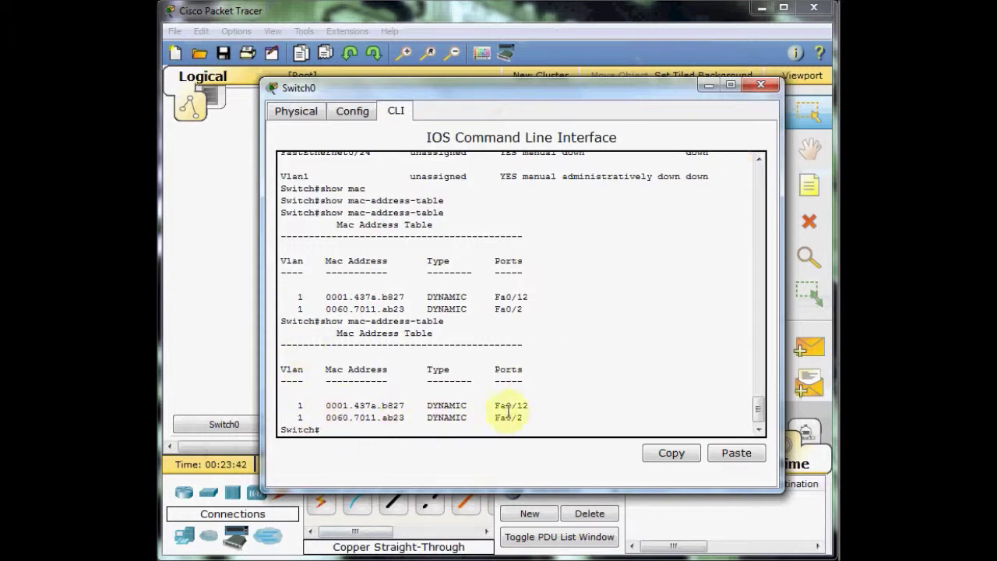
left_click_drag(523, 418, 494, 418)
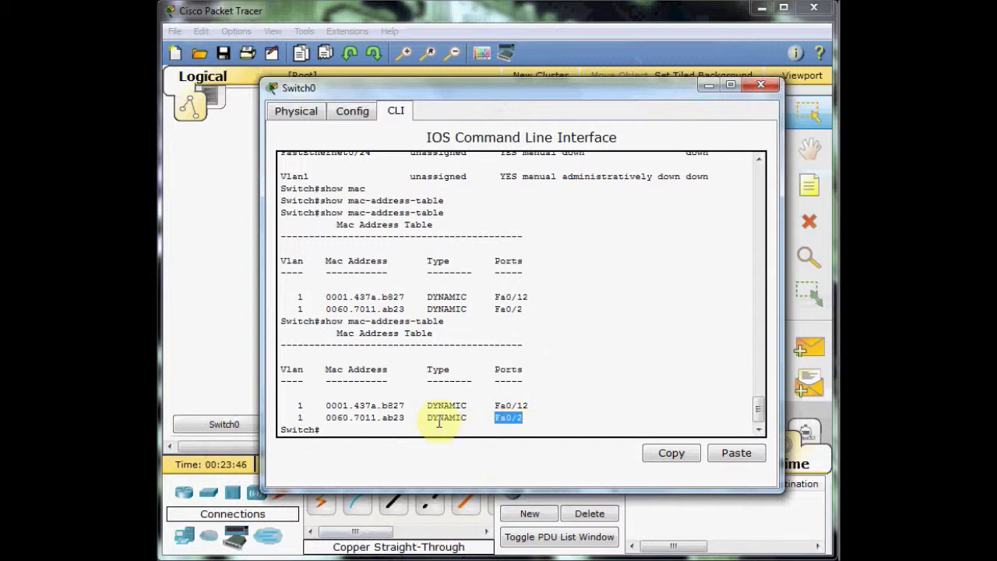
left_click_drag(407, 417, 325, 417)
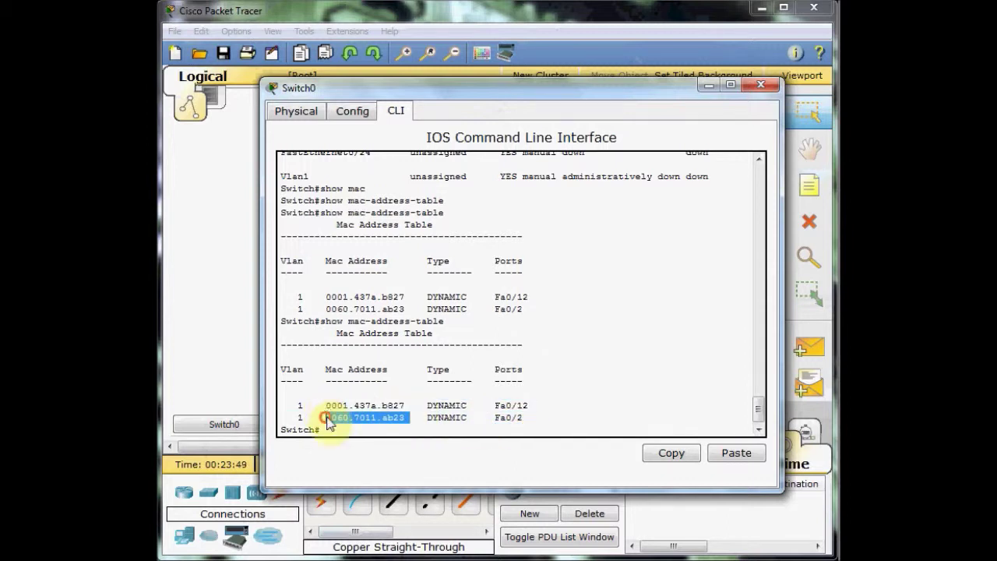
Close Switch0's CLI window and inspect the link port labels on the topology.
left_click(761, 85)
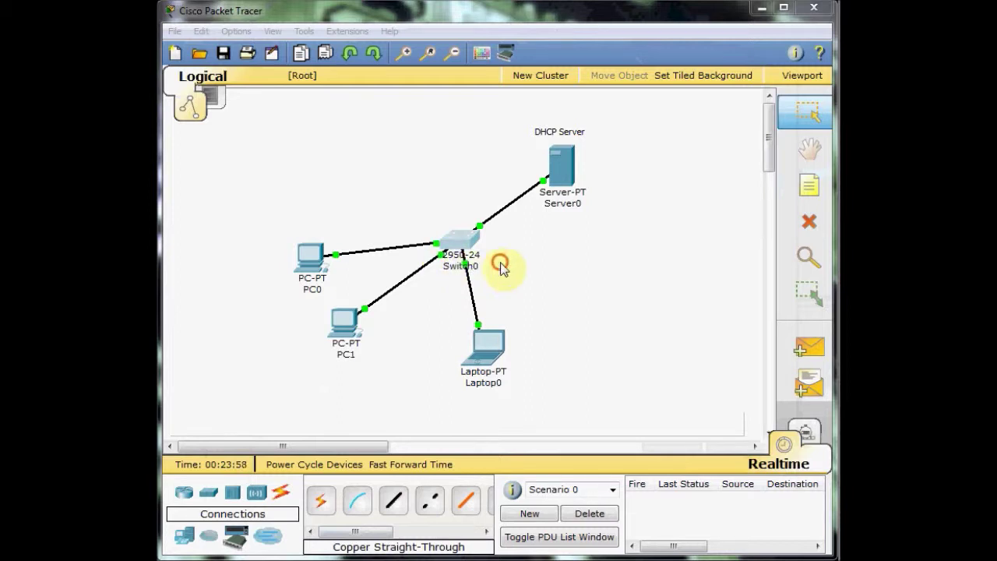
left_click(465, 267)
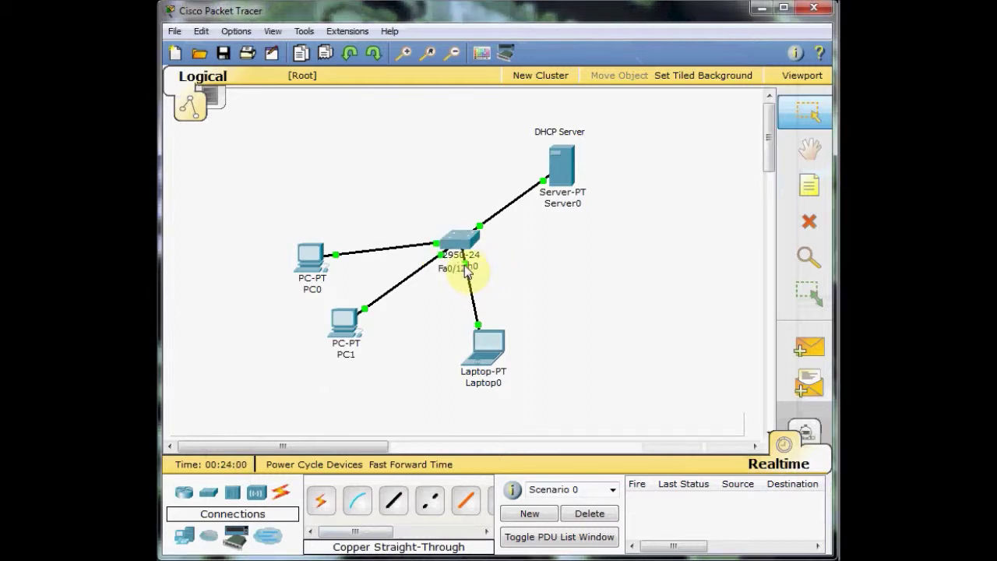
mouse_move(442, 261)
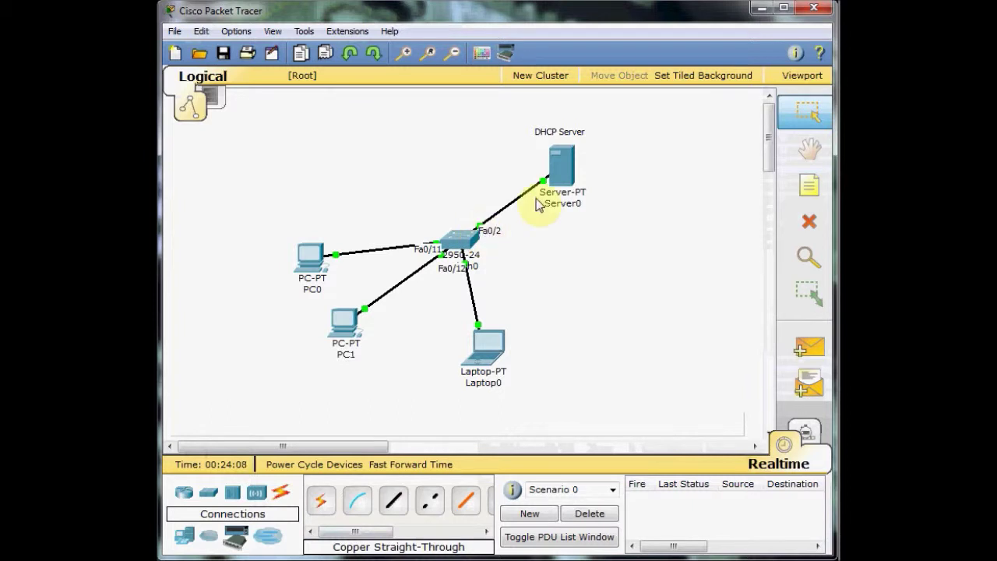
left_click(566, 179)
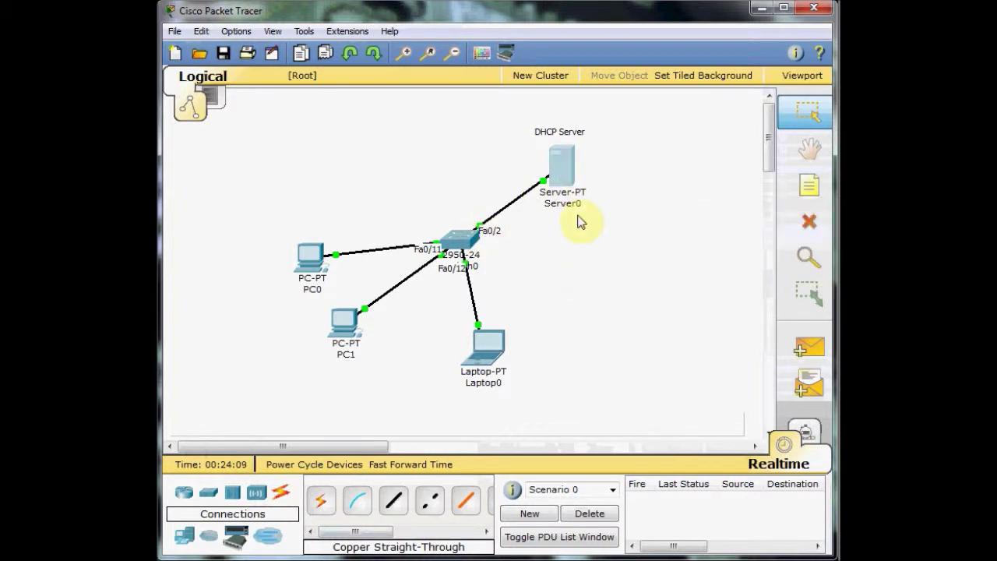
Check Server0's FastEthernet MAC address 0060.7011.AB23 in its Config settings.
left_click_drag(441, 40, 512, 62)
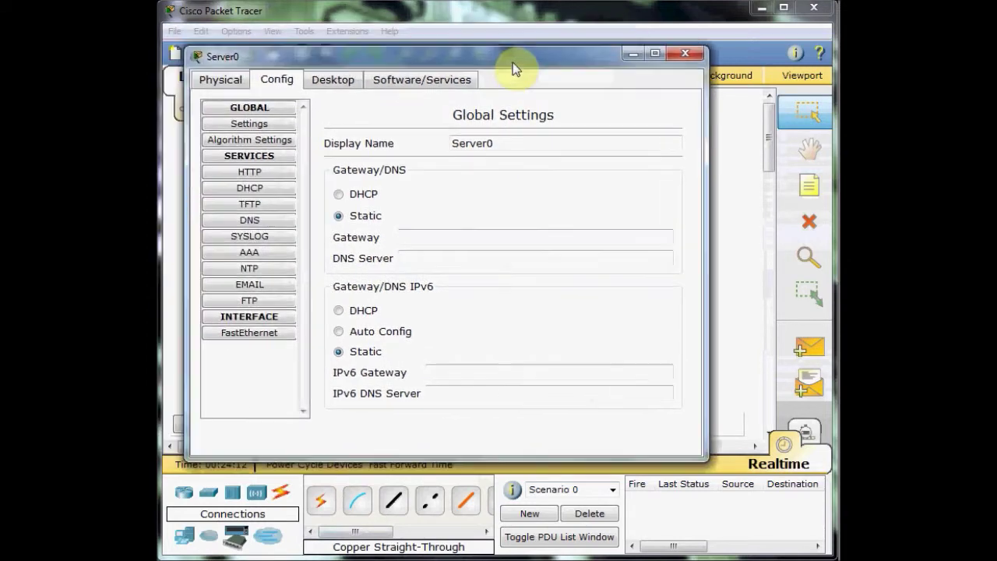
left_click(248, 333)
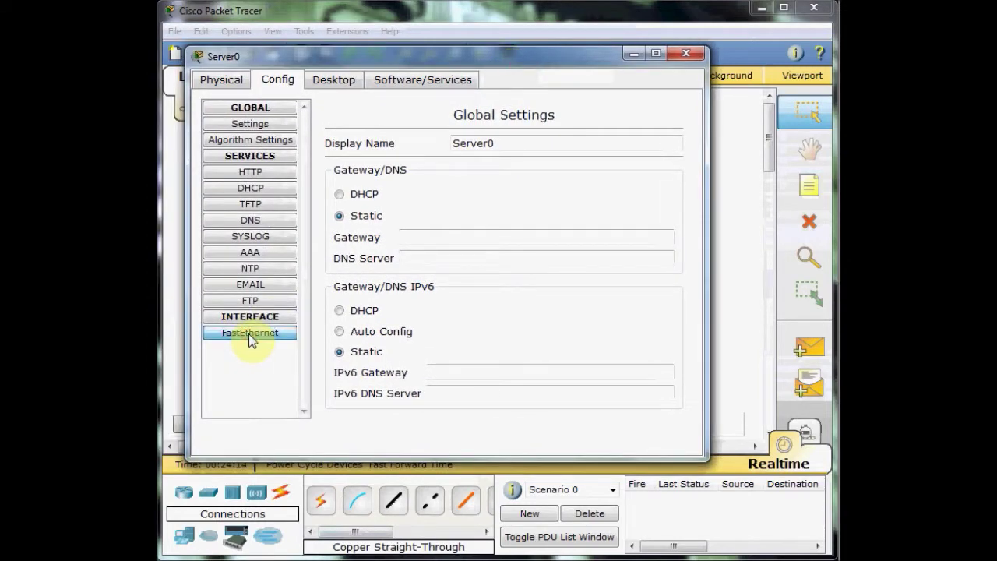
left_click_drag(624, 219, 498, 210)
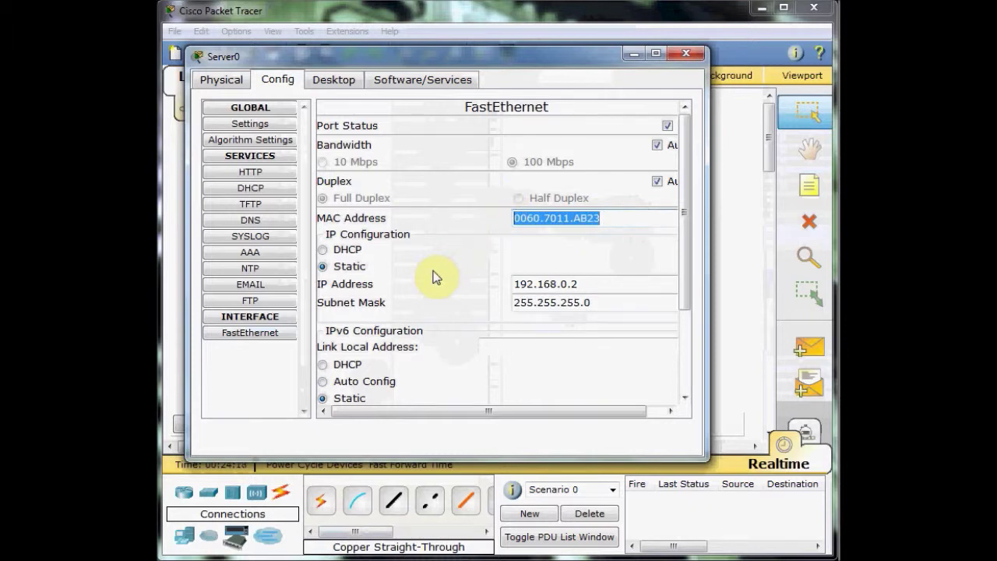
left_click(686, 55)
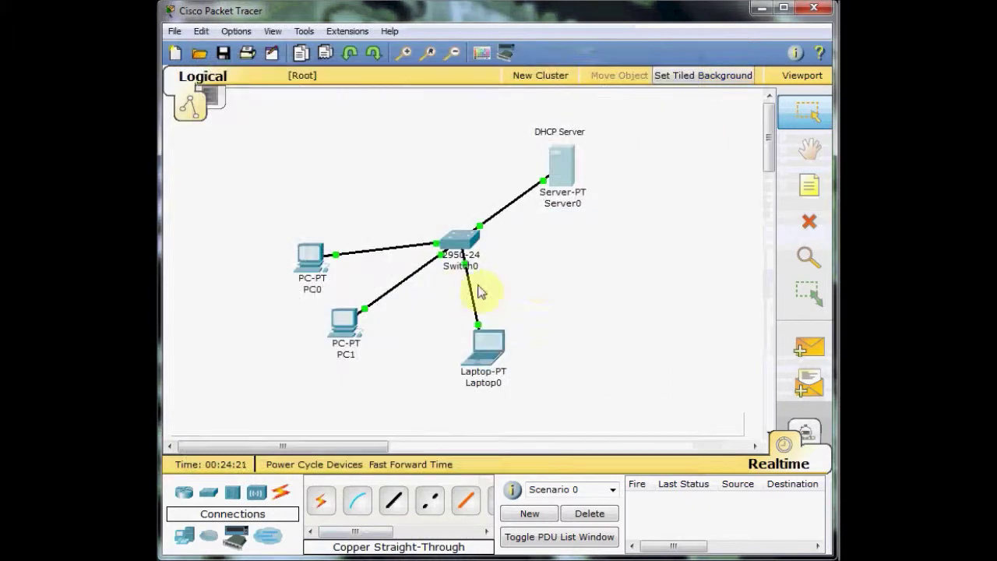
From Server0's command prompt, ping 192.168.0.11, .12 and .13 with 0% loss.
left_click(565, 176)
left_click(343, 129)
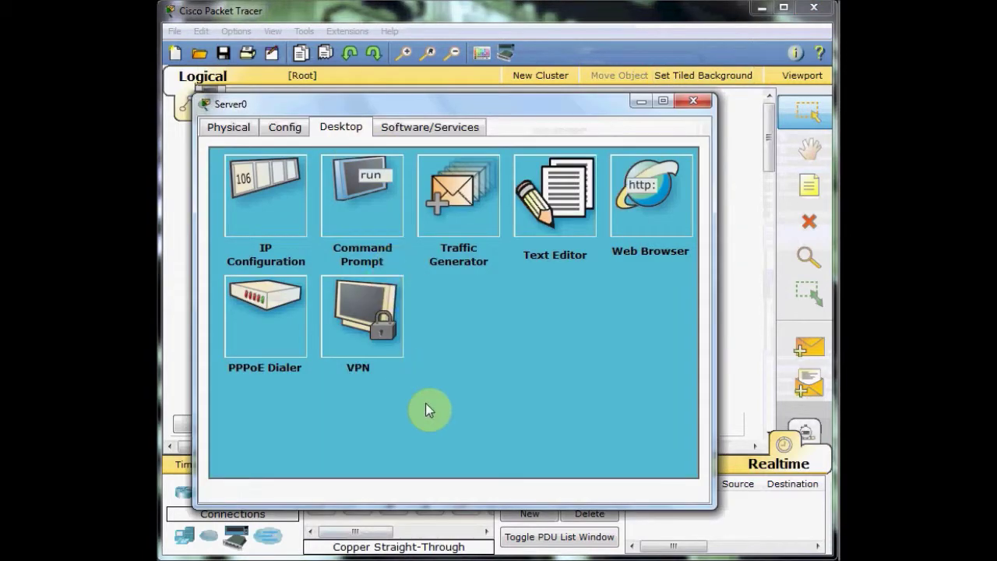
left_click(355, 187)
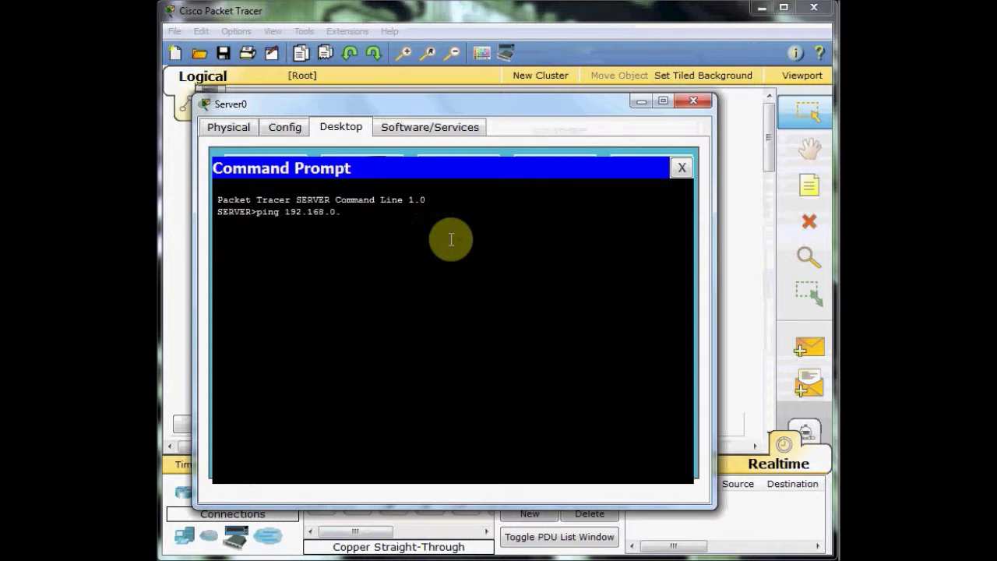
key("Return")
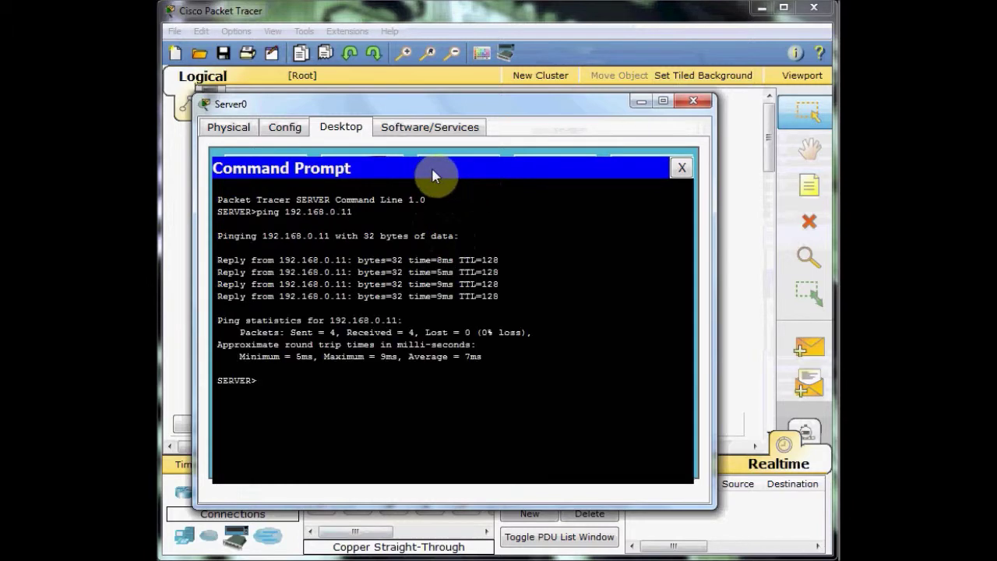
key("Up")
type("2")
key("Return")
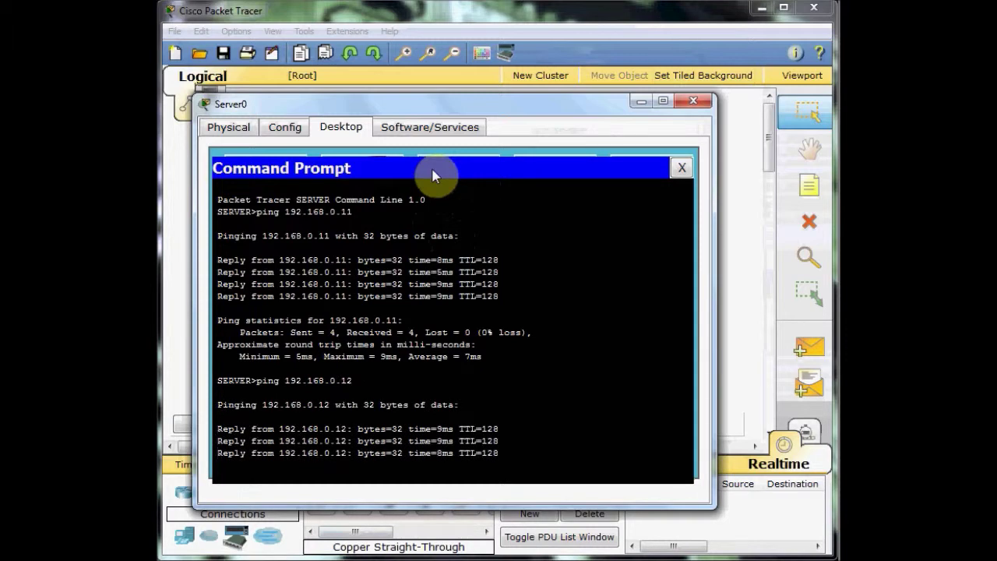
key("Up")
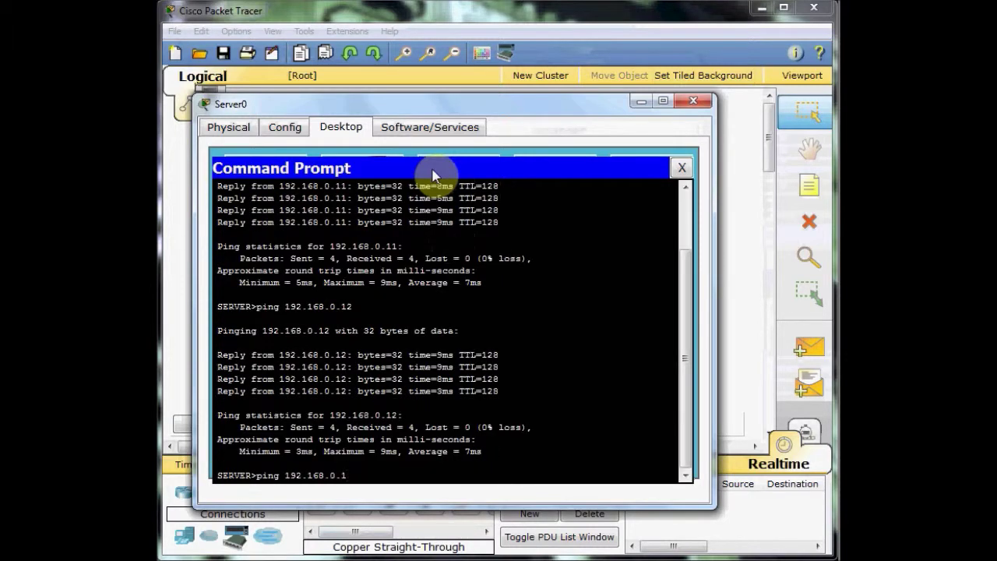
type("3")
key("Return")
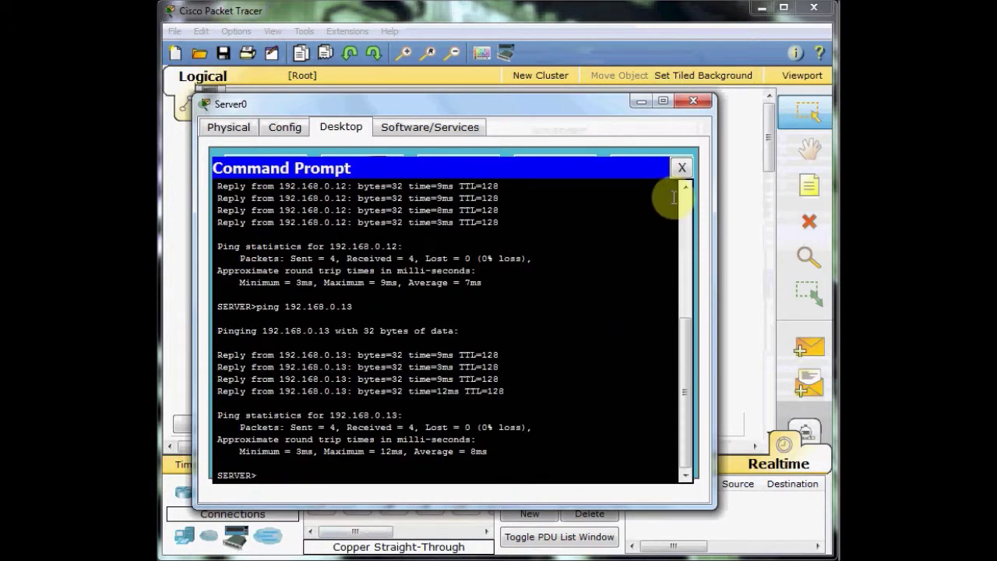
left_click(681, 168)
left_click(700, 102)
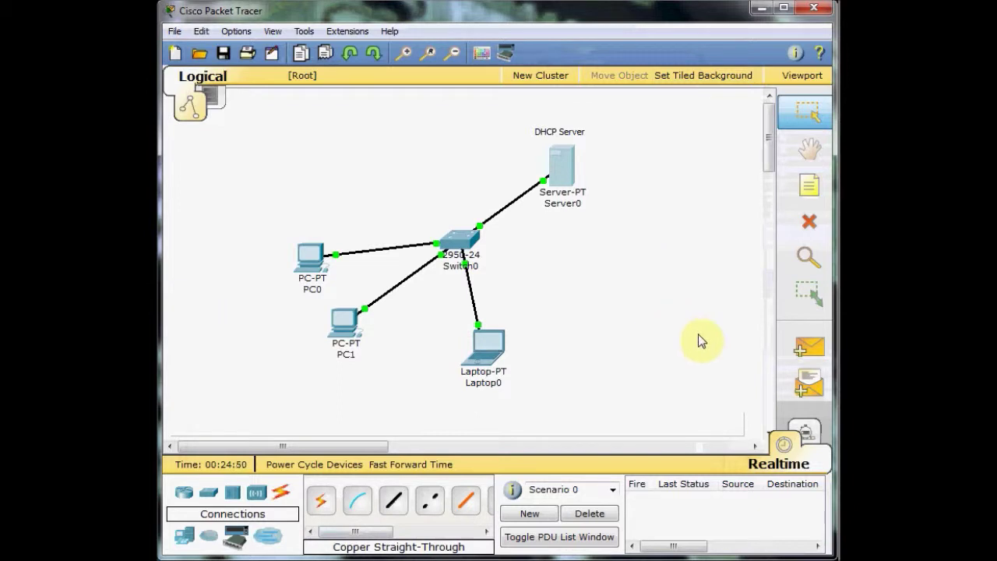
Send a simple PDU from Laptop0 to PC0.
left_click(809, 347)
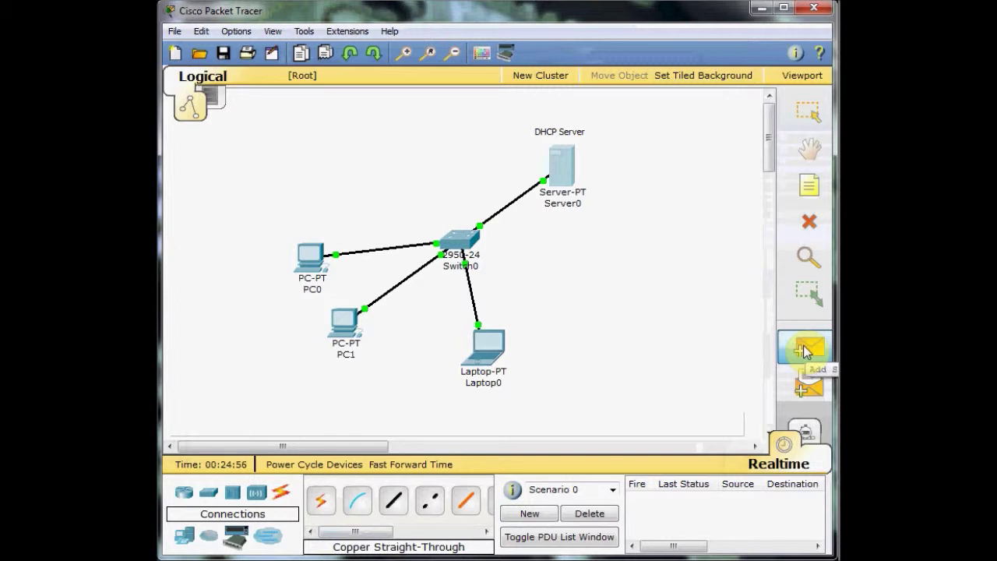
left_click(480, 359)
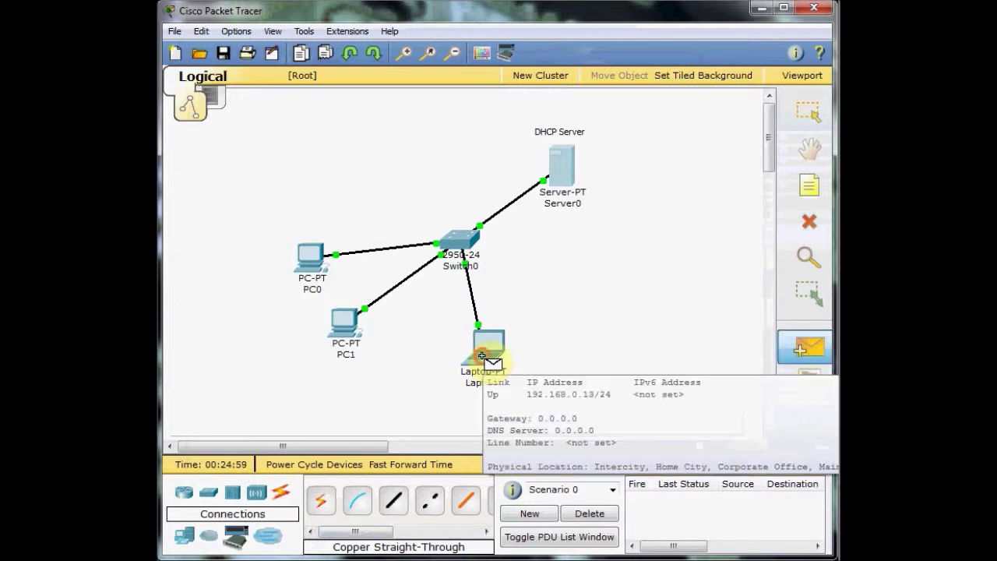
left_click(310, 265)
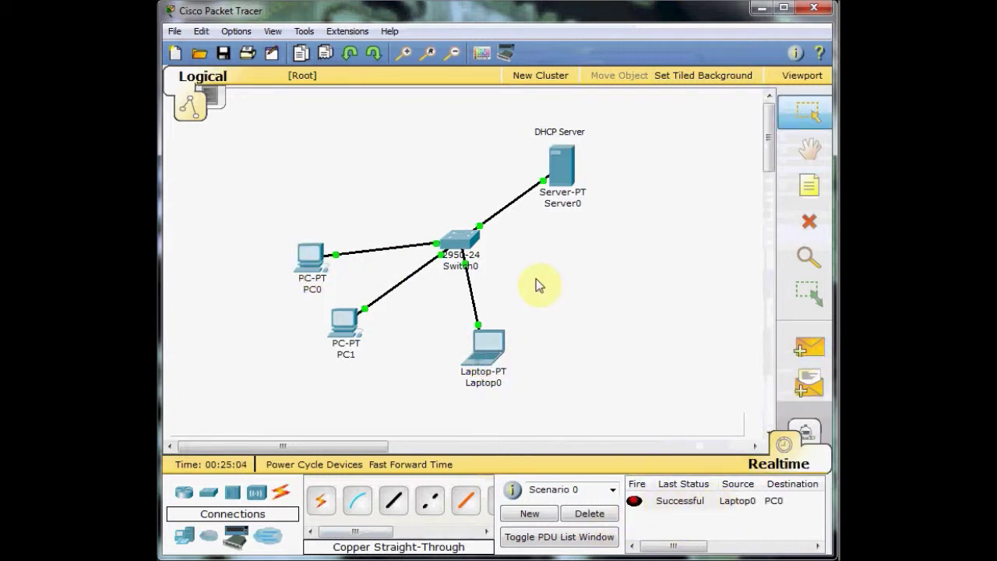
Rerun show mac-address-table on Switch0 and highlight entry 0001.437a.b827 on Fa0/12.
left_click(459, 241)
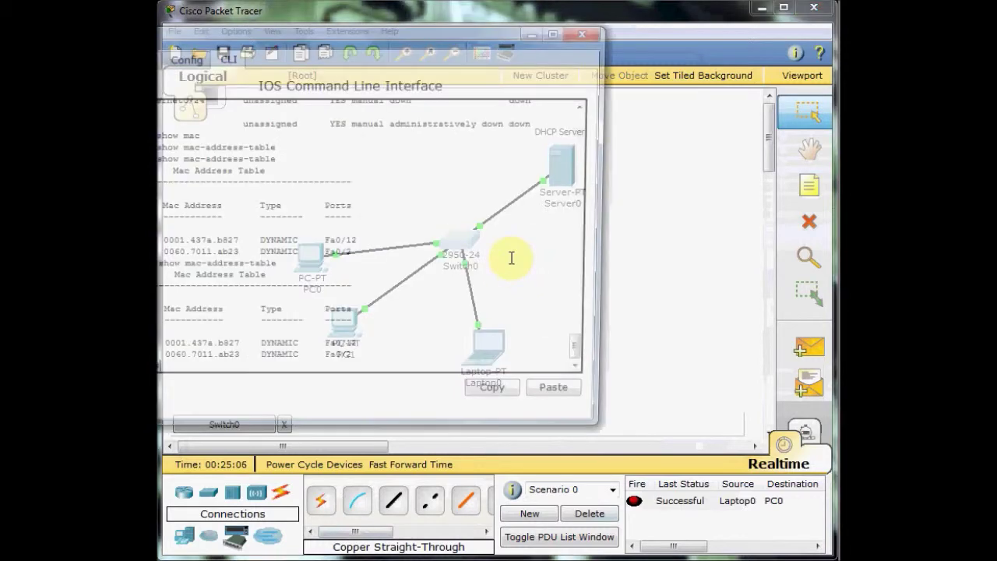
left_click_drag(327, 38, 440, 49)
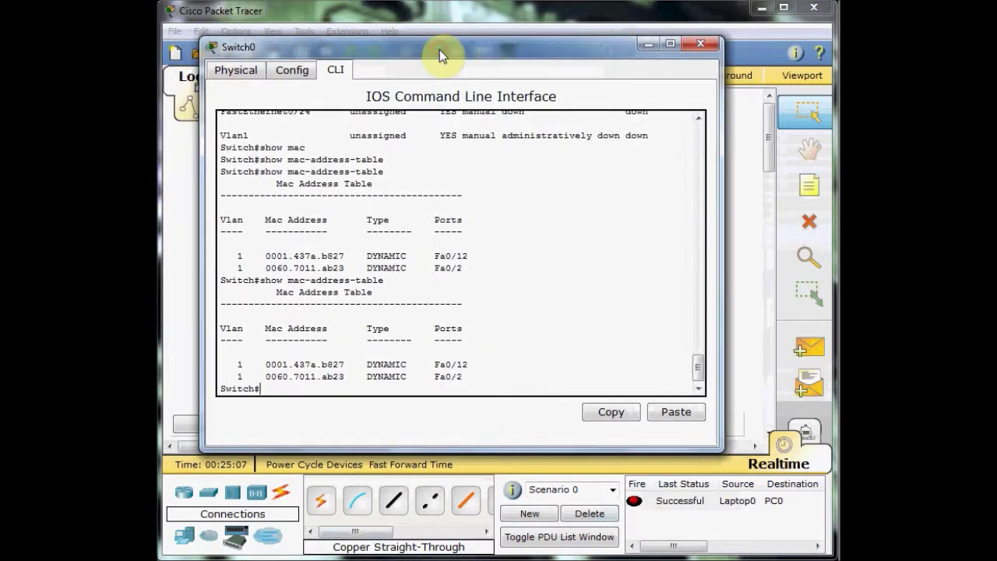
key("Up")
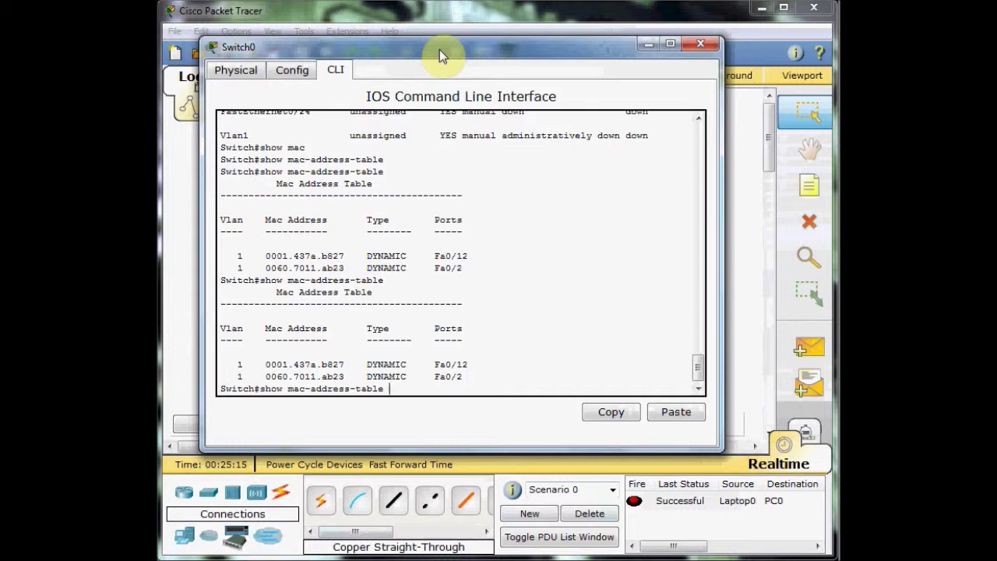
key("Return")
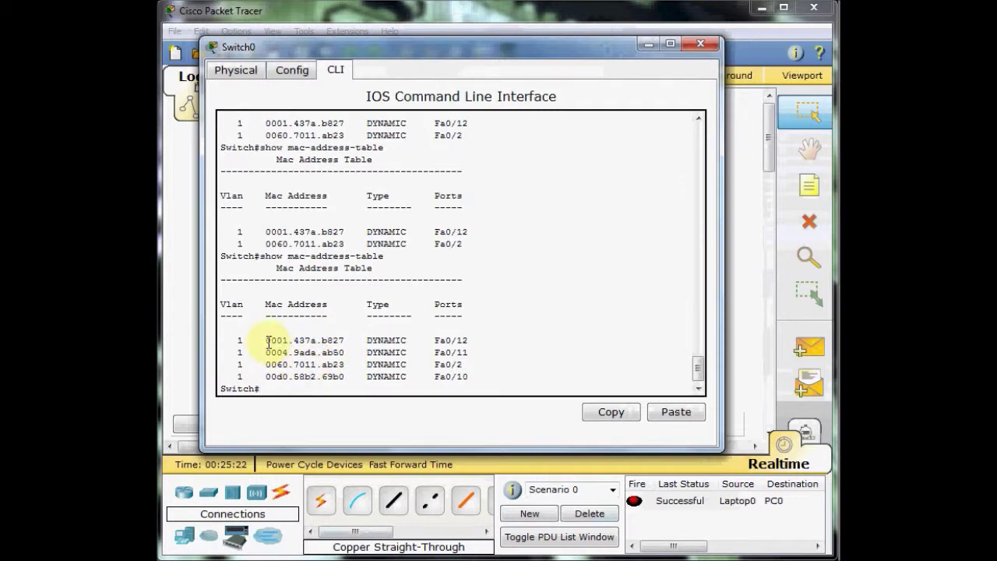
left_click_drag(268, 341, 349, 339)
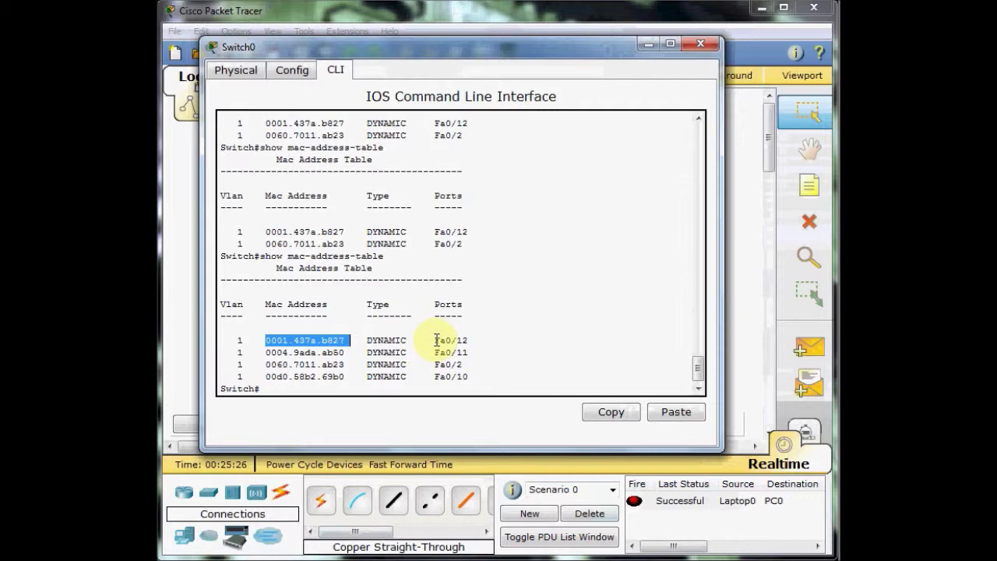
left_click_drag(432, 340, 469, 340)
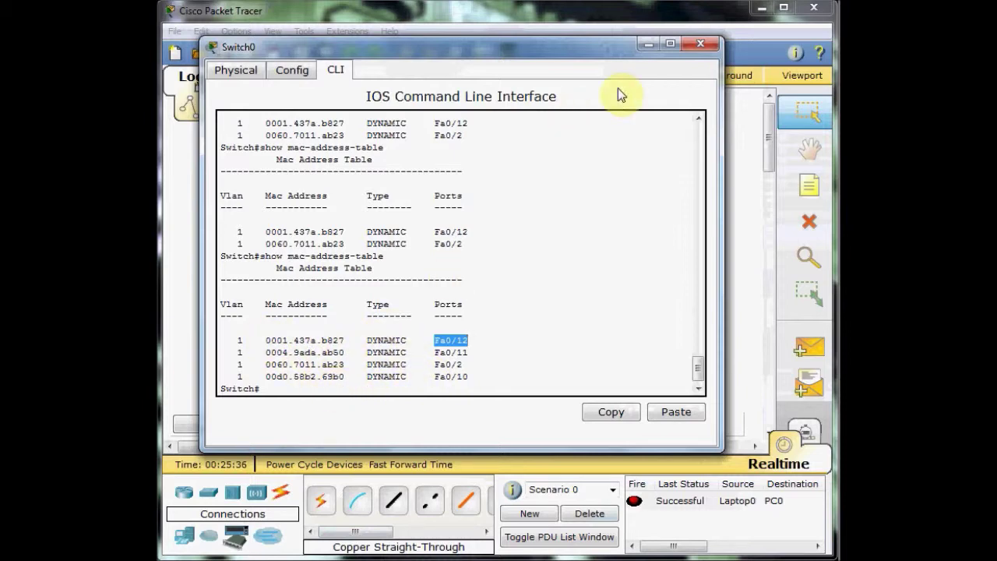
Close Switch0's CLI window and nudge the Switch0 icon slightly down-left.
left_click(697, 44)
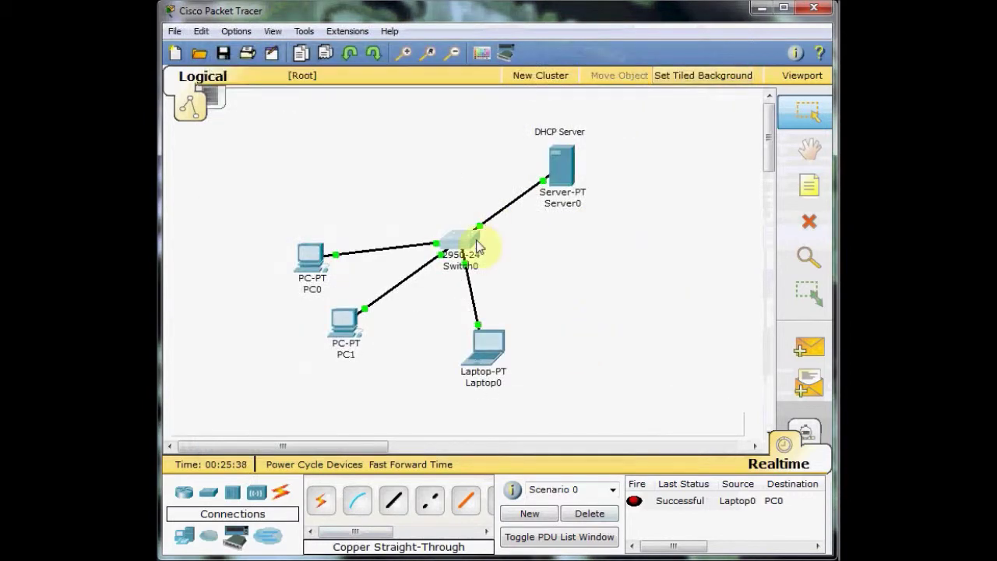
left_click_drag(463, 252, 448, 266)
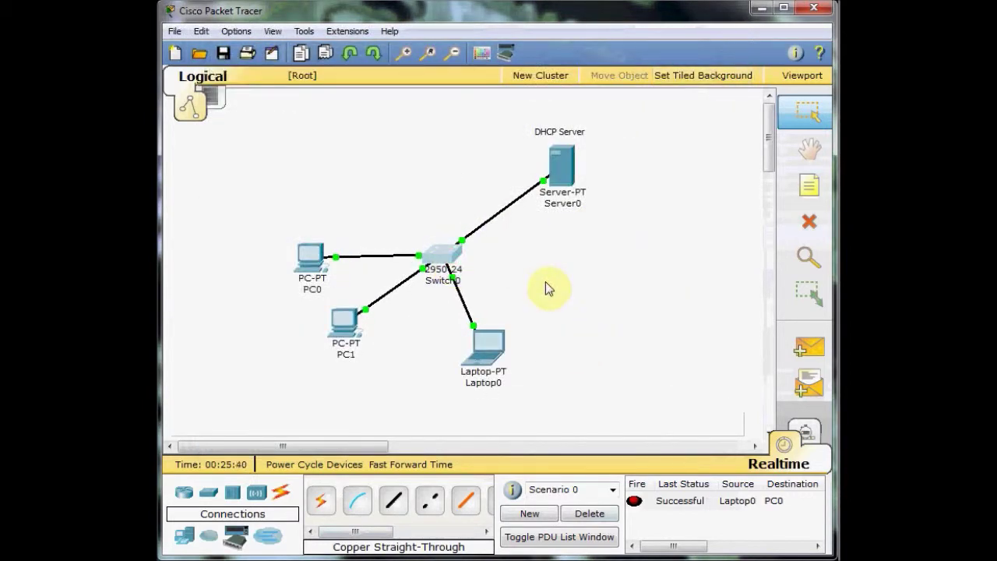